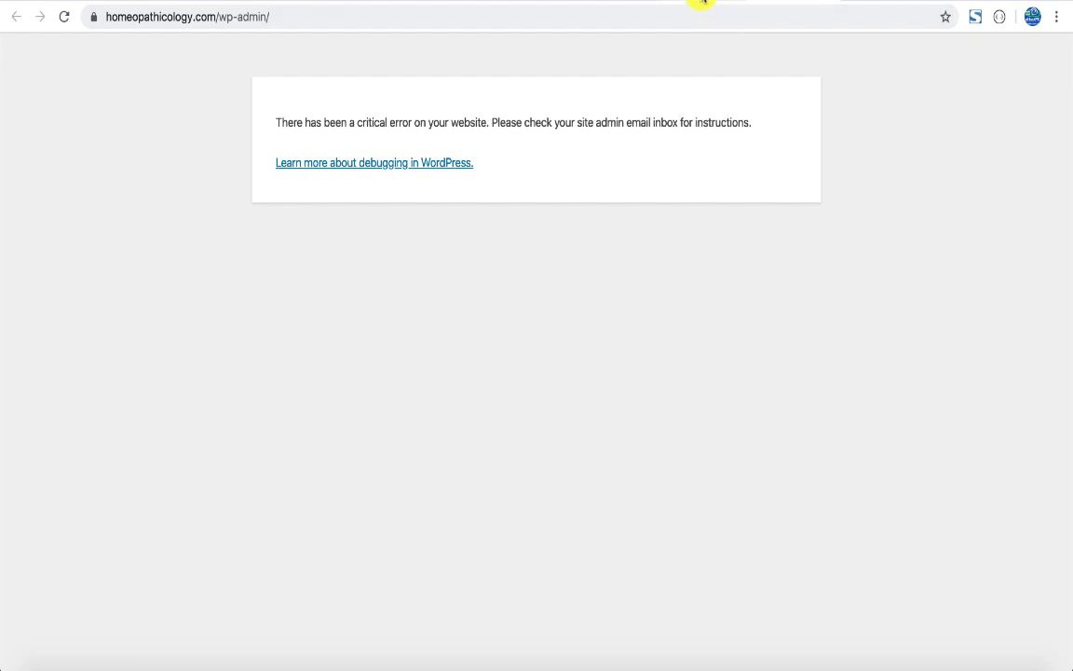
Switch to the cPanel File Manager and look through the site files in public_html
left_click(700, 3)
scroll(599, 314, "down", 10)
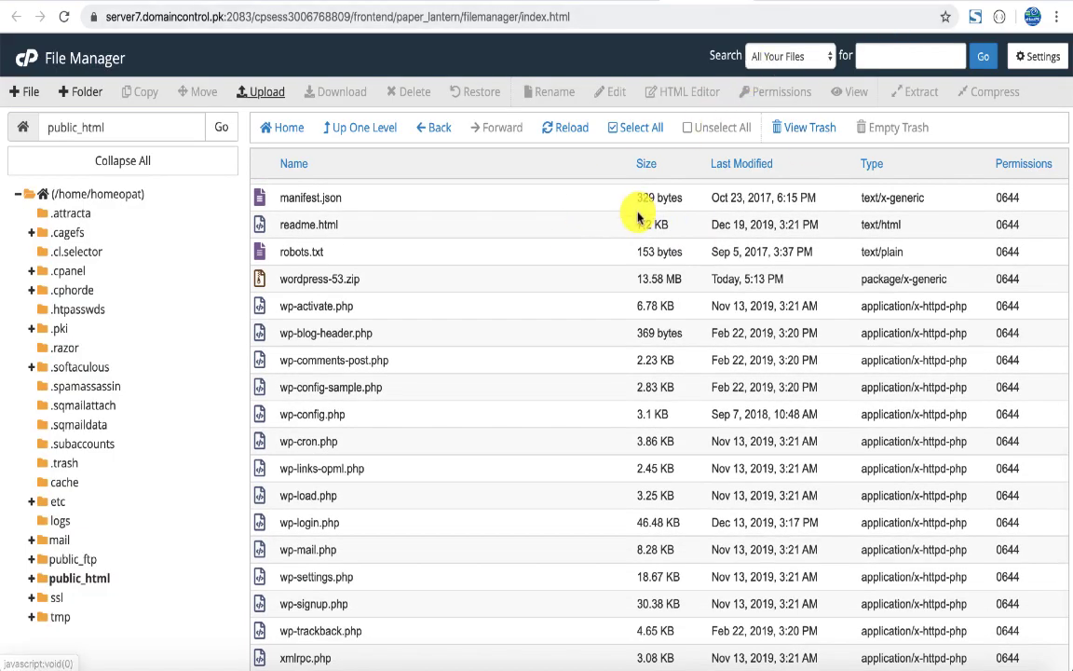
scroll(537, 350, "up", 1)
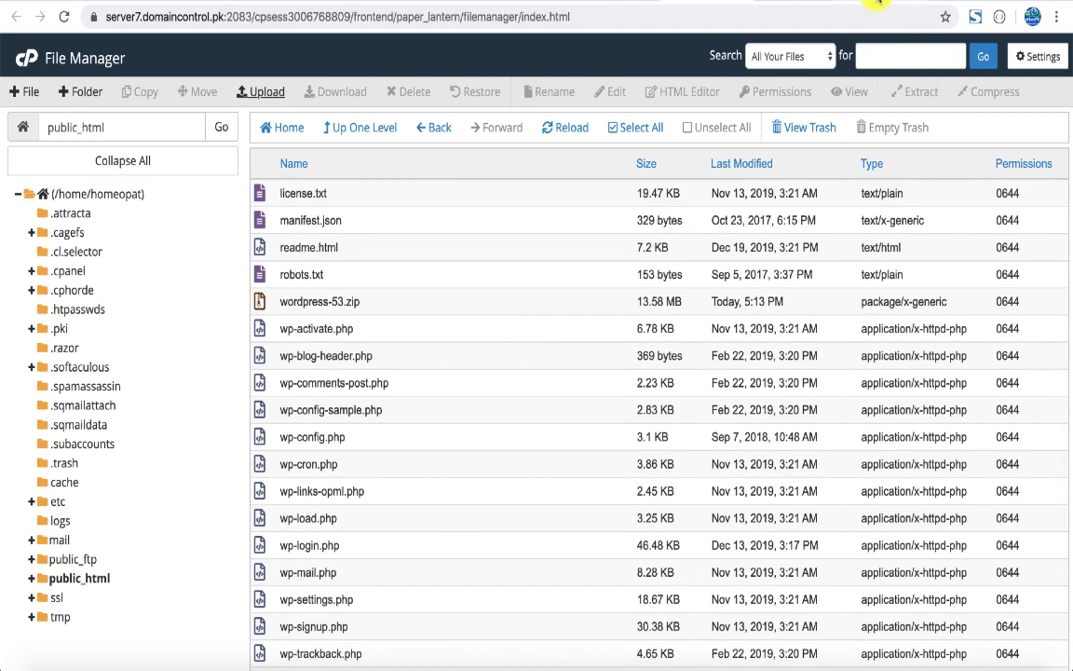
Open the Get WordPress page on wordpress.org and find the WordPress 5.3.2 download
left_click(797, 4)
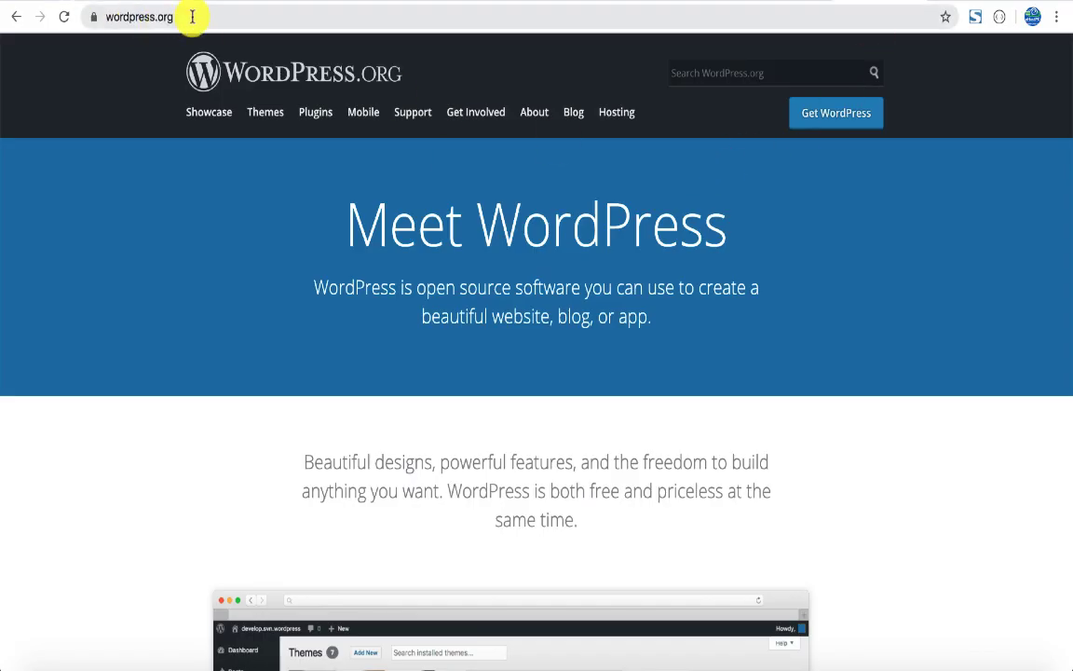
left_click(835, 125)
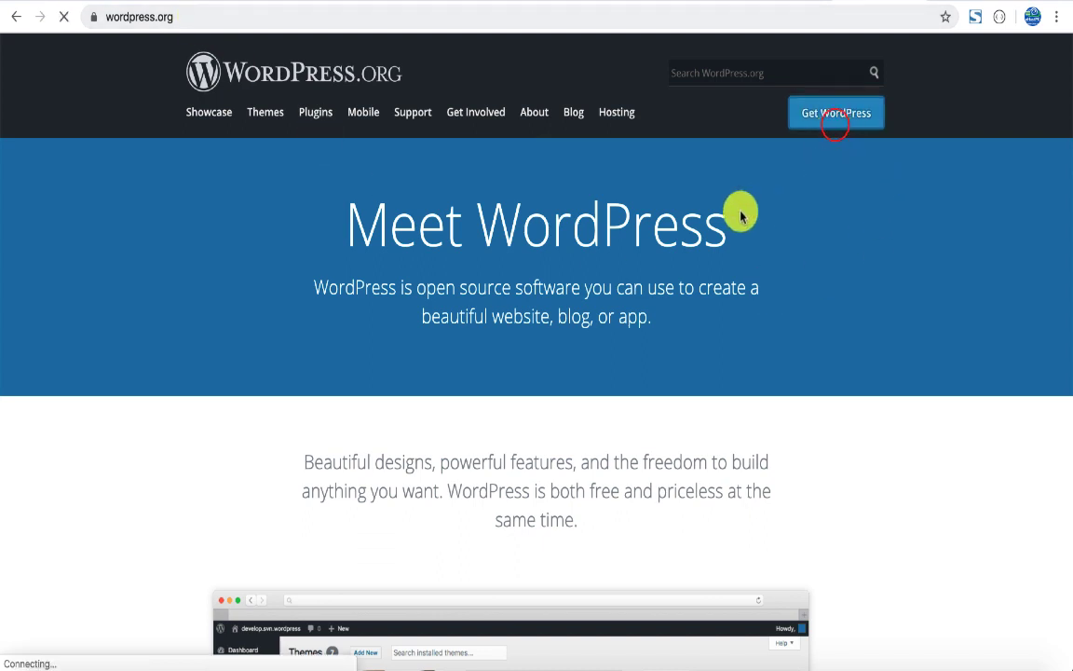
scroll(723, 272, "down", 4)
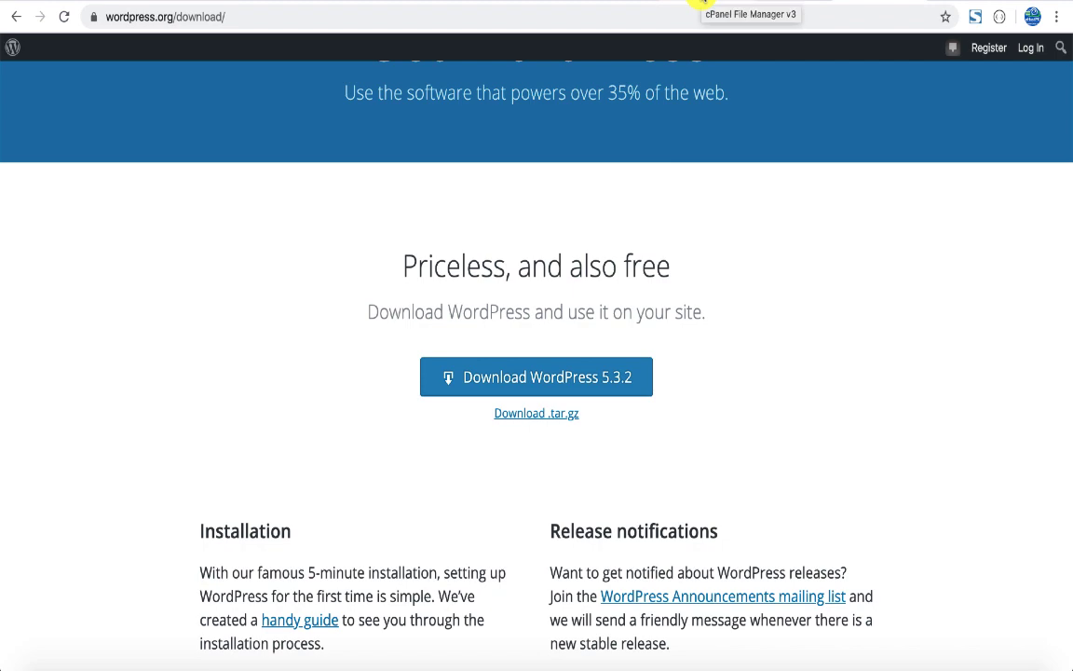
Extract wordpress-53.zip into /public_html in the cPanel File Manager and dismiss the extraction results
left_click(700, 5)
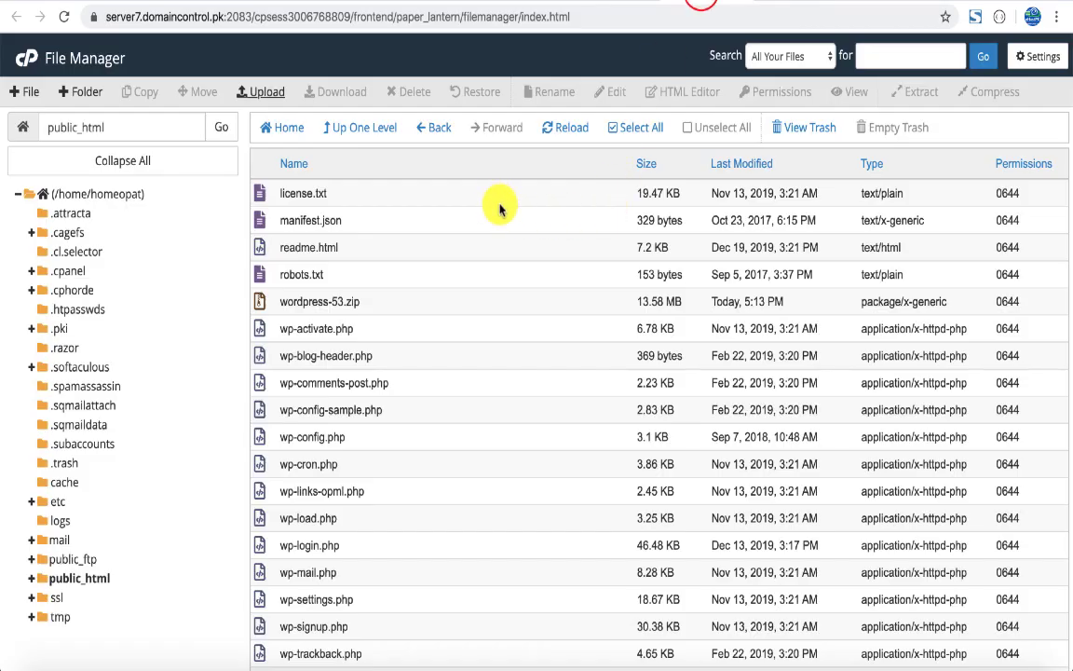
scroll(522, 229, "down", 1)
scroll(532, 239, "up", 6)
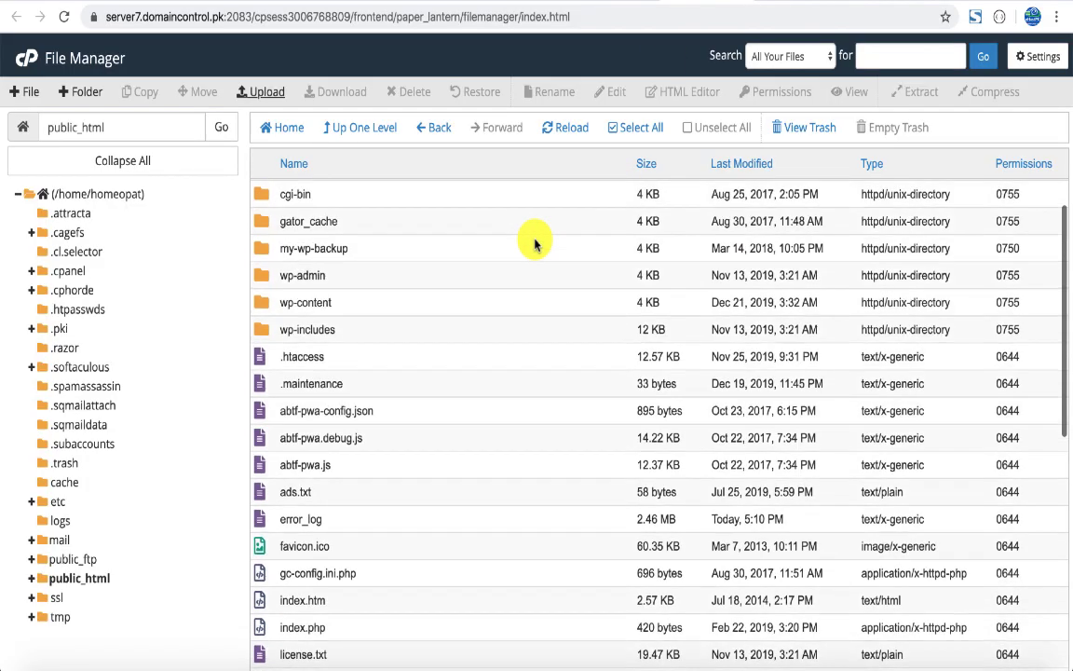
scroll(536, 243, "down", 3)
scroll(533, 241, "down", 3)
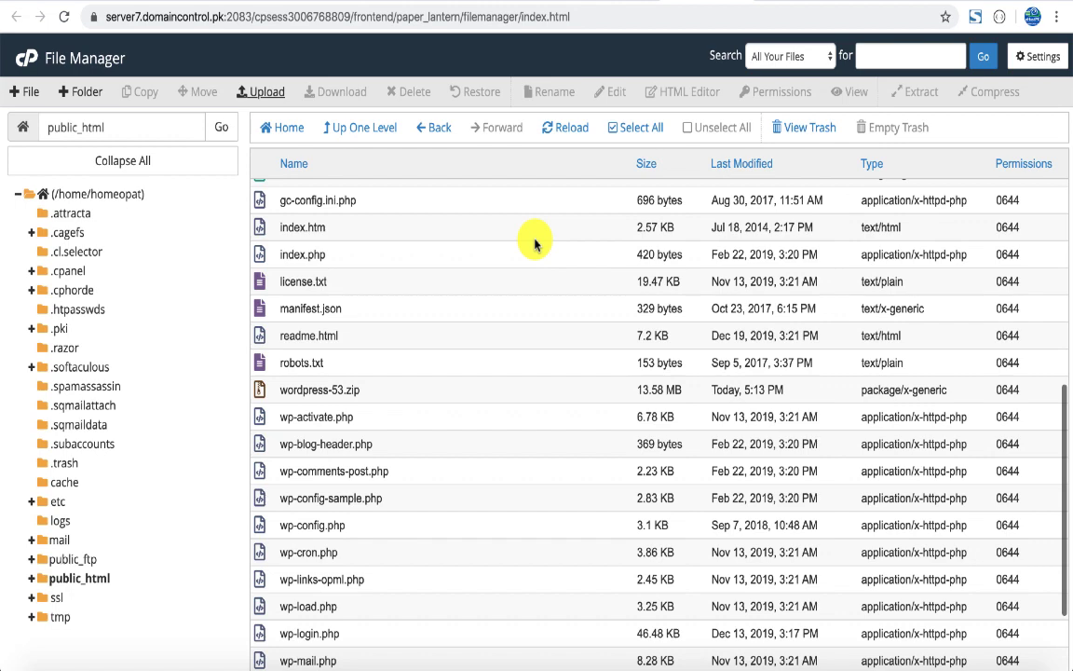
left_click(303, 391)
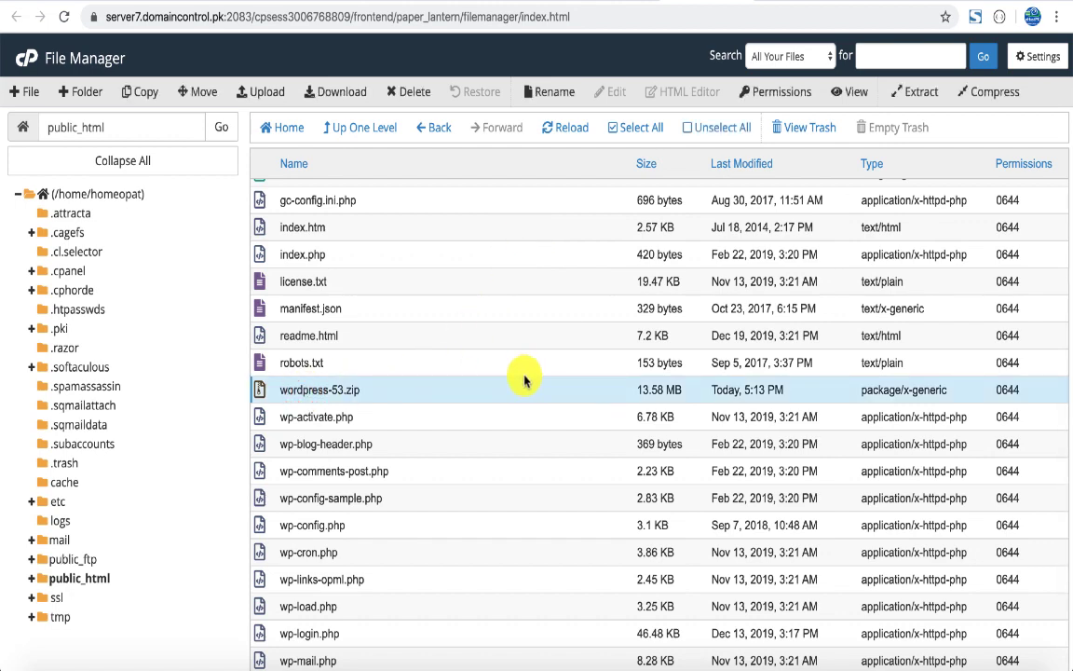
left_click(921, 92)
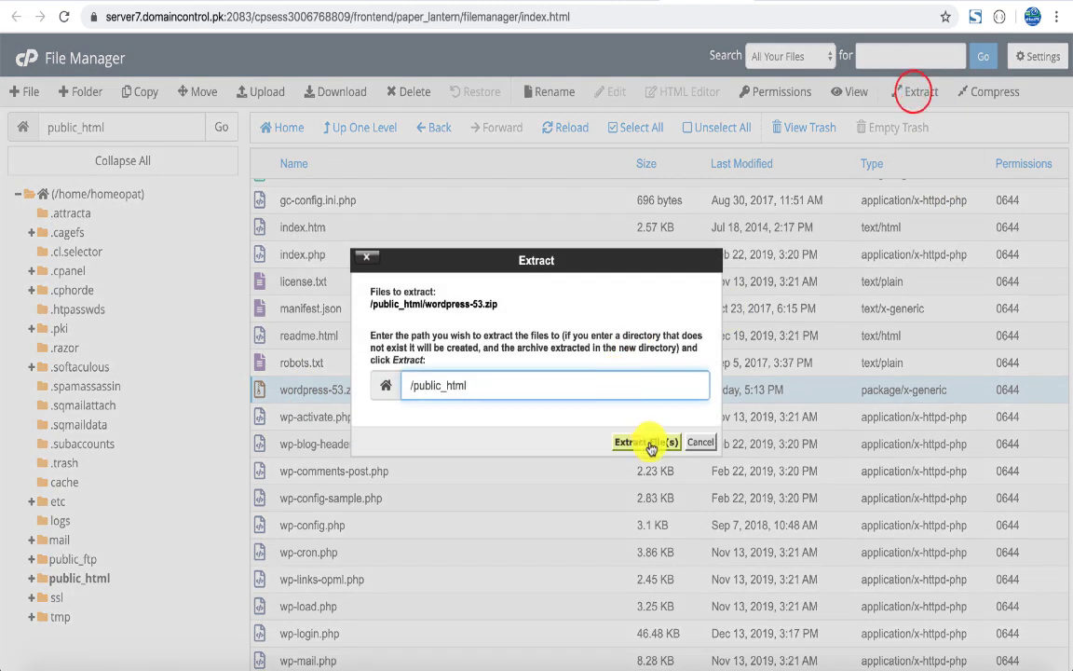
left_click(649, 444)
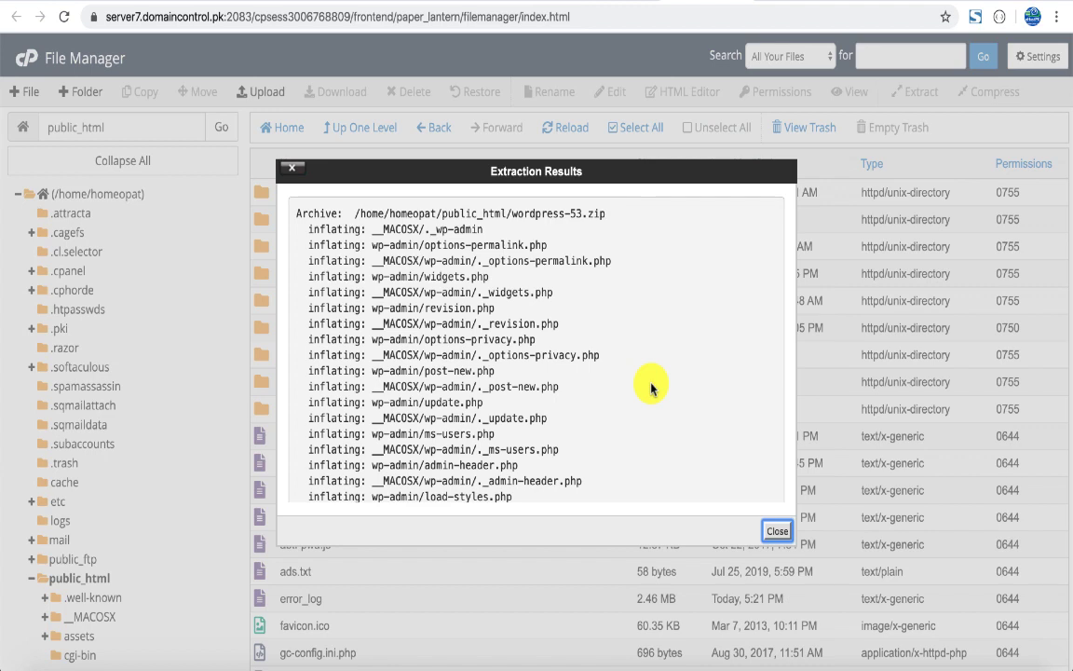
left_click(776, 533)
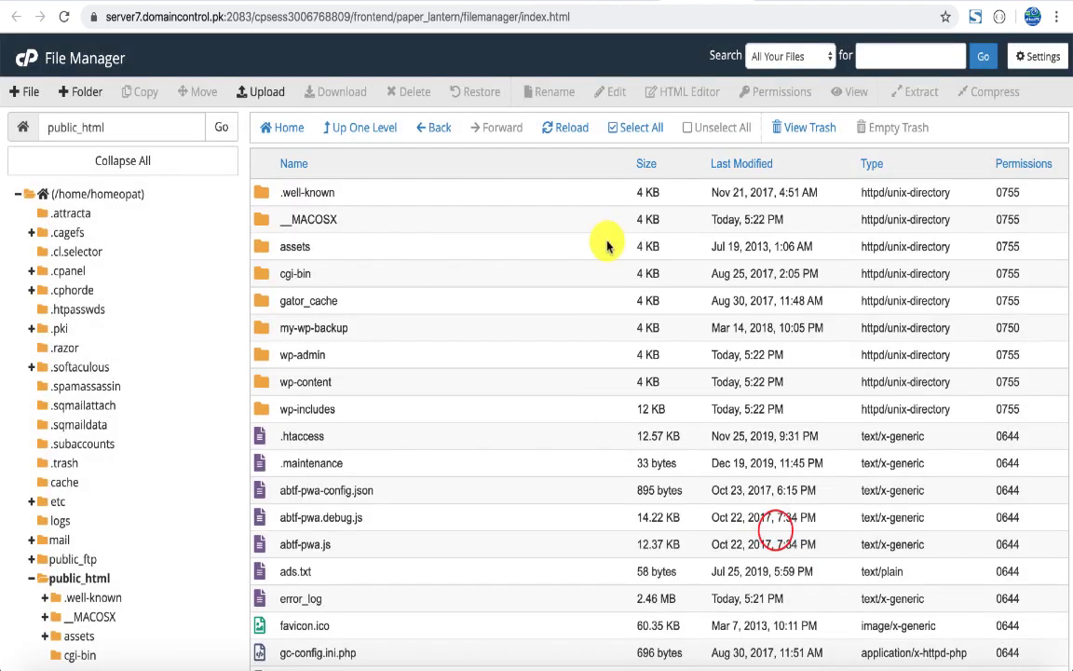
Reload the homeopathicology.com/wp-admin page to check the site after extracting the WordPress files
left_click(791, 2)
right_click(763, 250)
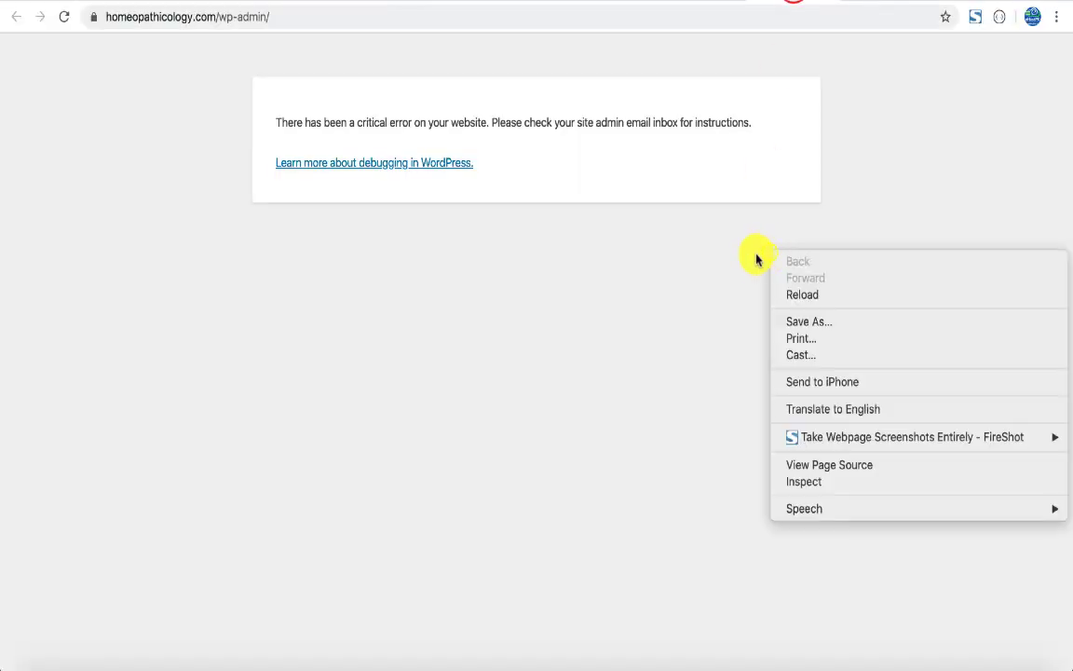
left_click(820, 296)
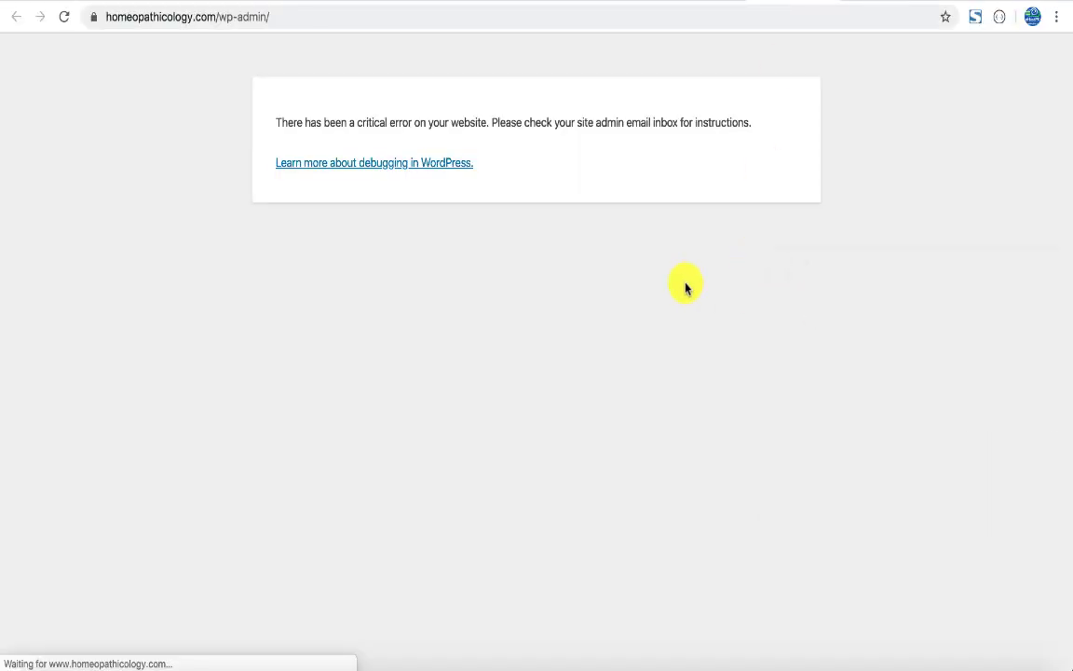
left_click(686, 285)
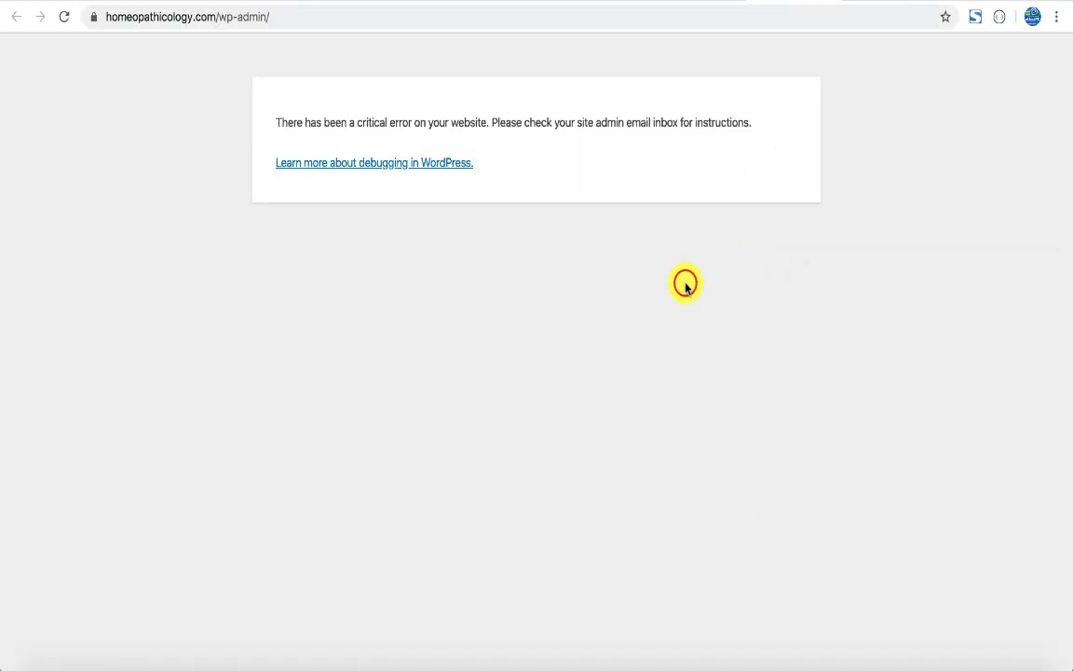
Permanently delete the error_log file from public_html in File Manager, skipping the trash
left_click(712, 2)
scroll(470, 324, "down", 3)
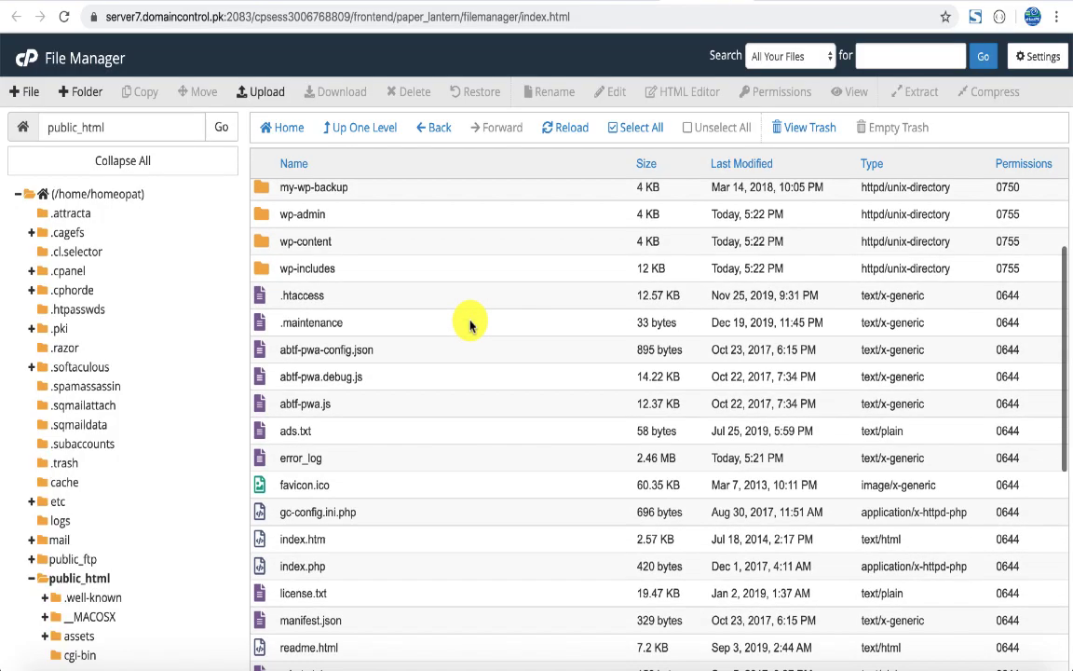
scroll(468, 324, "down", 1)
left_click(315, 396)
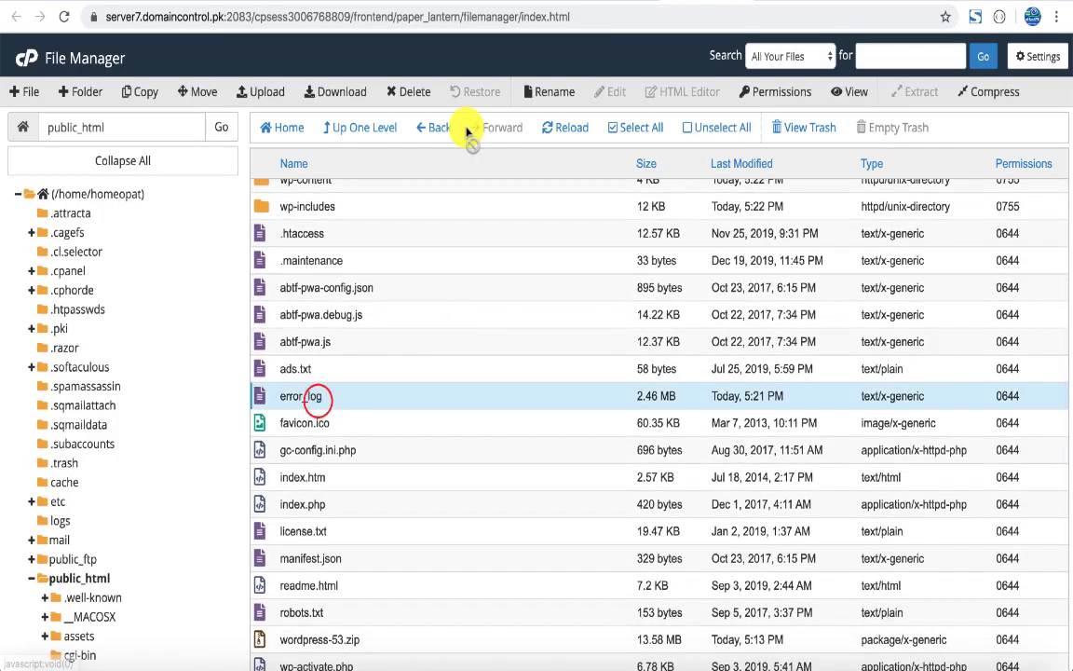
left_click(407, 91)
left_click(527, 358)
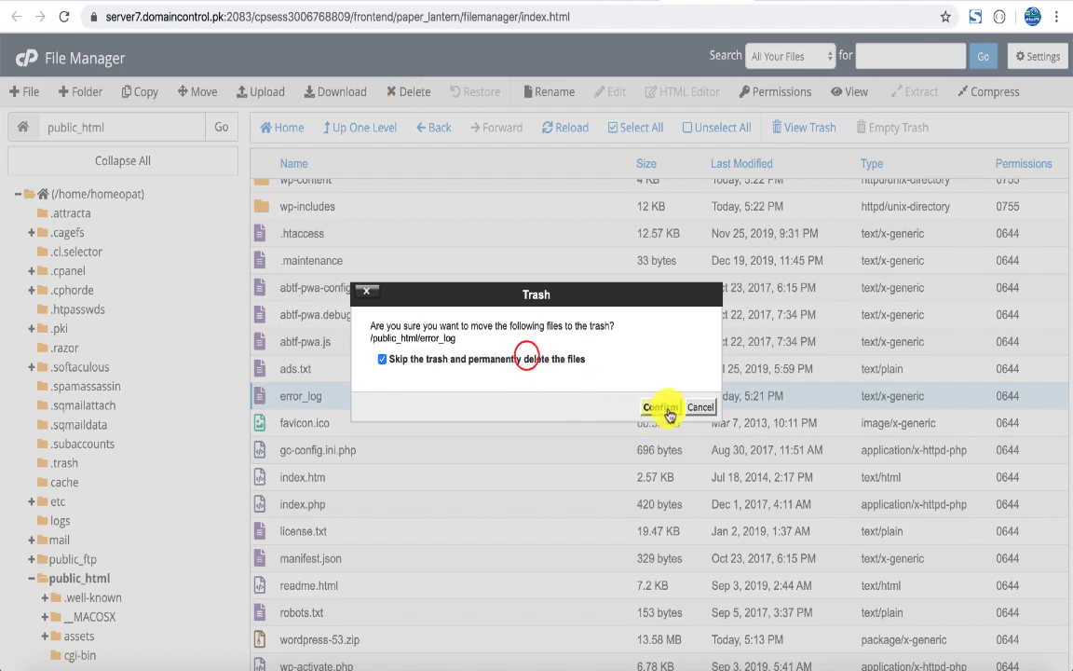
left_click(664, 408)
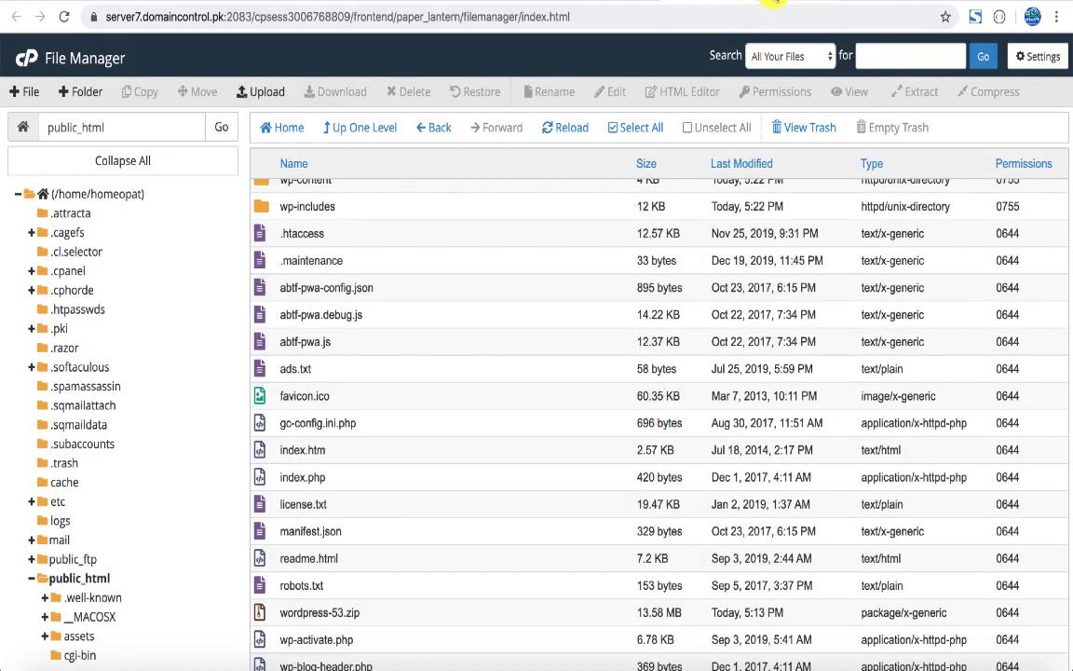
Reload the wp-admin page again to retest the site without the old error log
left_click(771, 2)
right_click(556, 281)
left_click(571, 318)
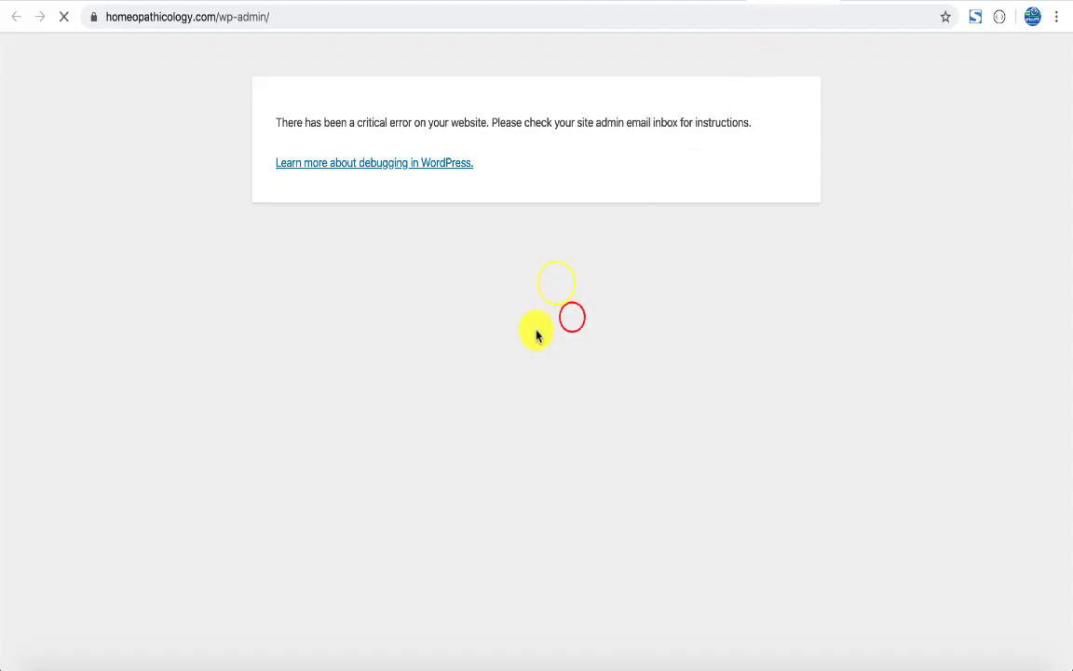
Refresh the public_html listing in File Manager and look through its files
left_click(704, 3)
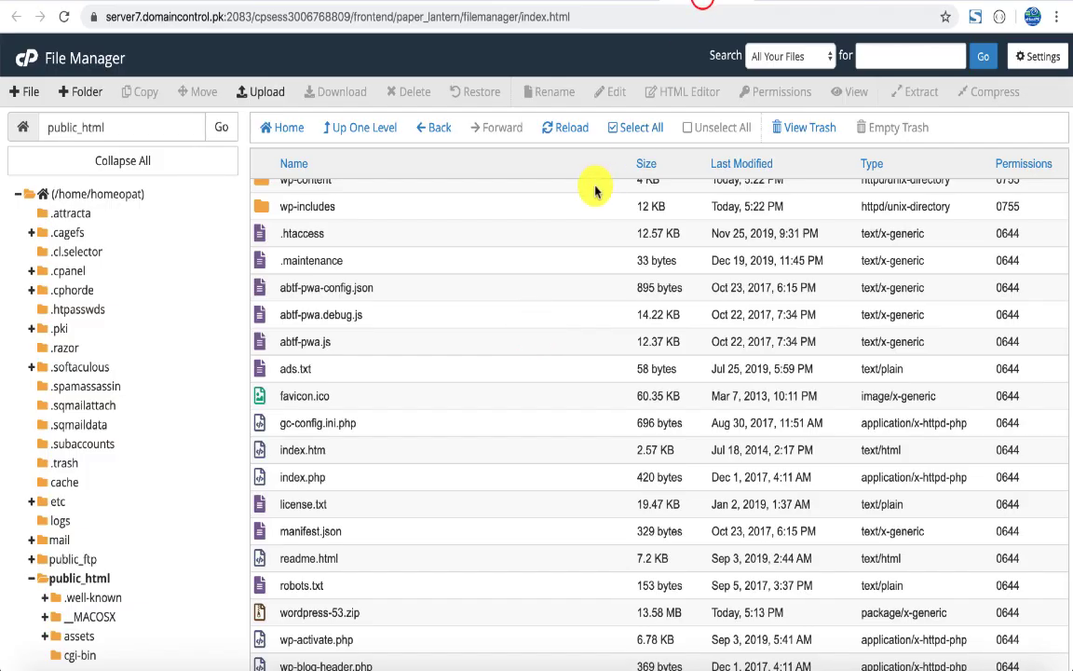
left_click(579, 127)
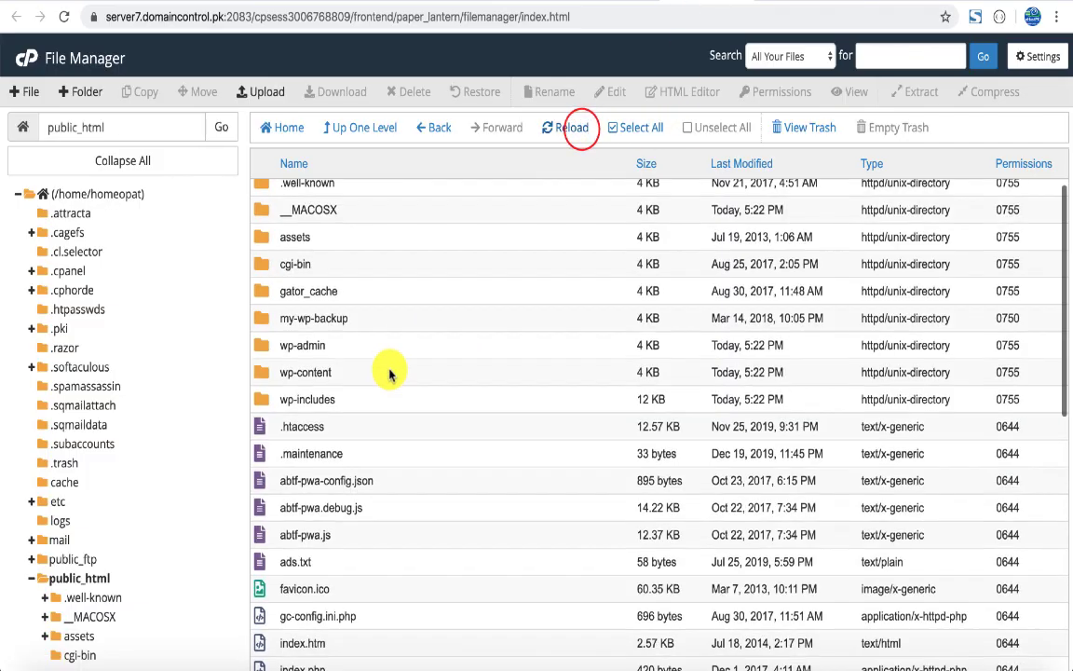
scroll(390, 374, "down", 4)
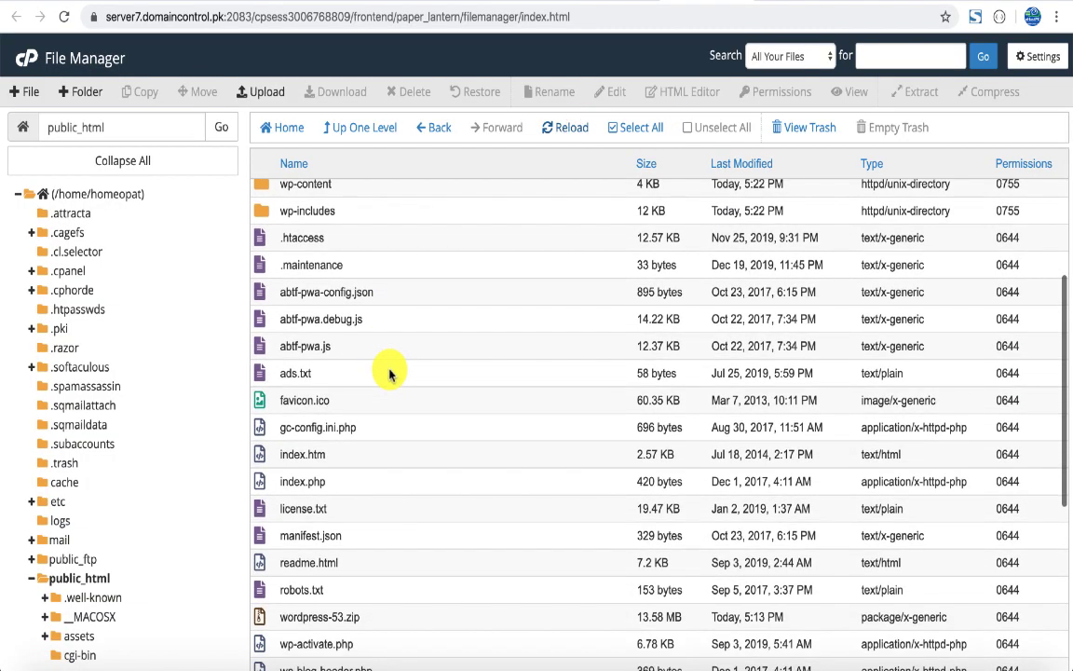
scroll(388, 368, "down", 4)
scroll(377, 365, "up", 8)
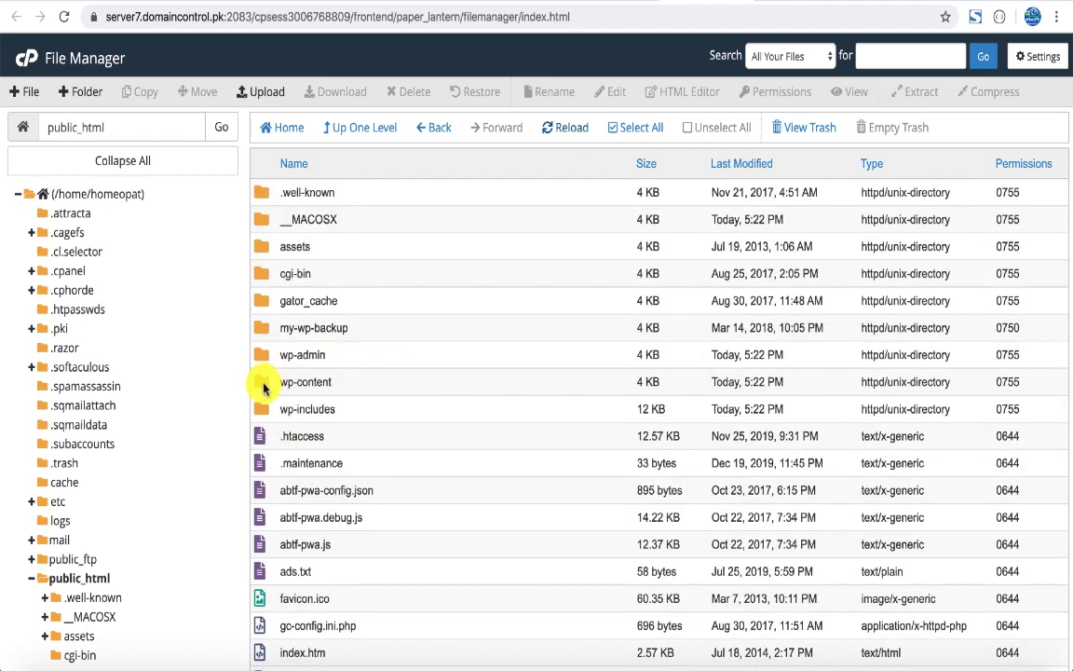
Rename the plugins folder inside wp-content to "plugins disable"
double_click(263, 385)
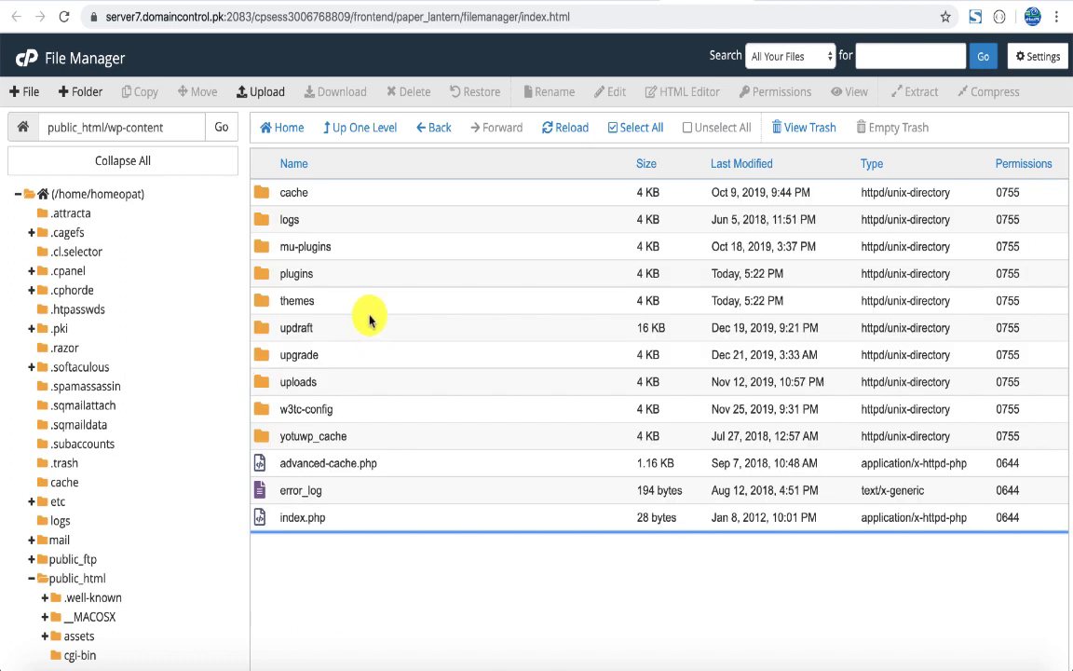
double_click(292, 273)
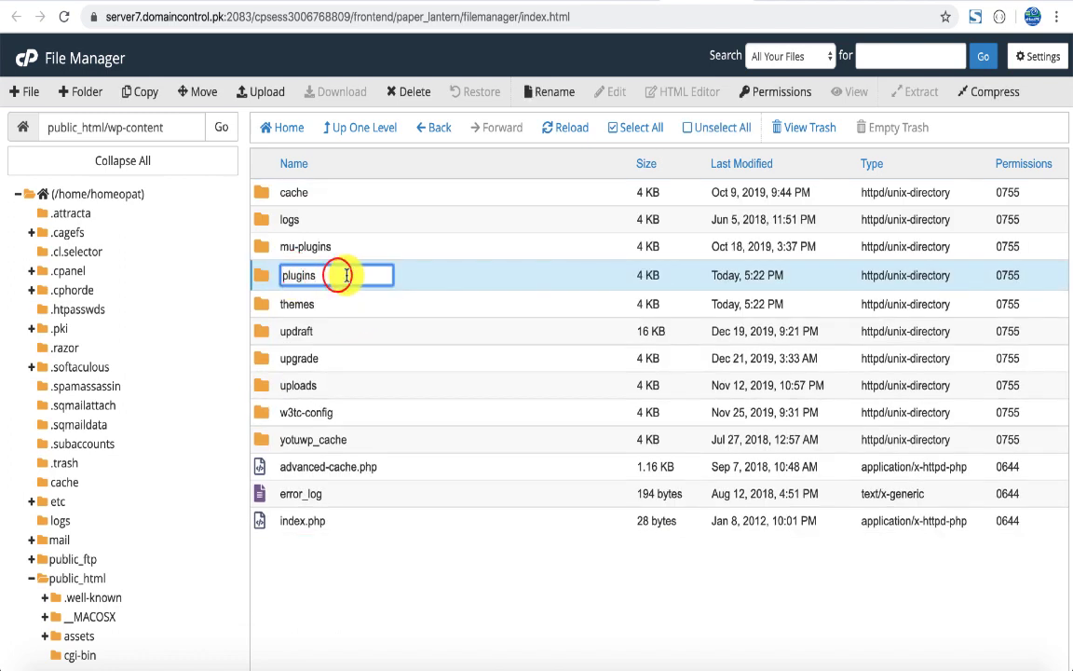
left_click(337, 276)
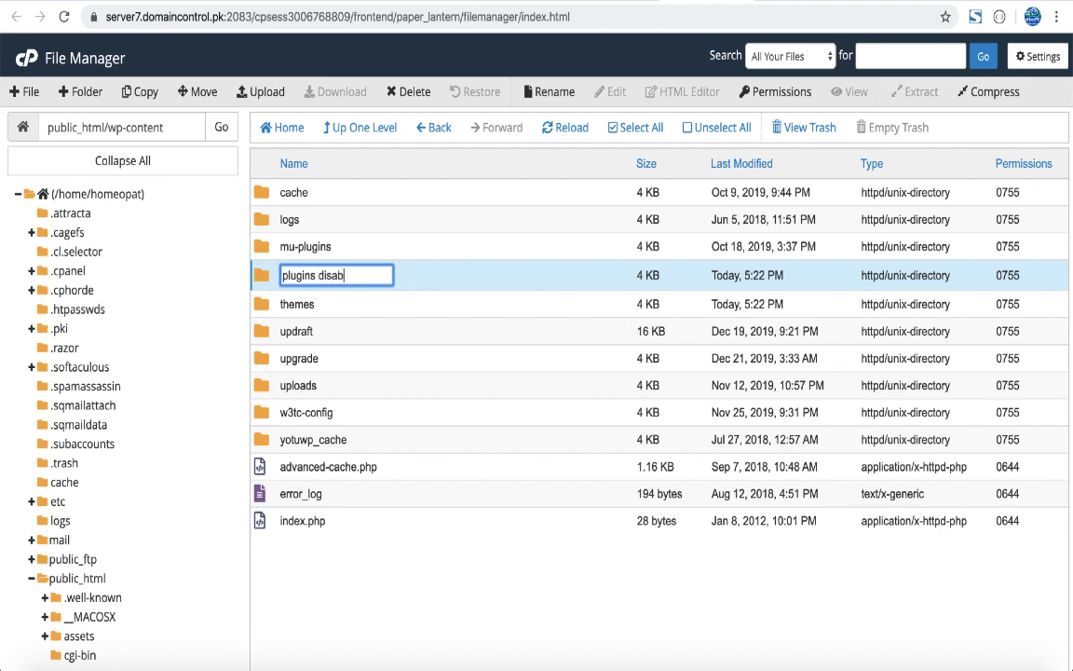
key("Return")
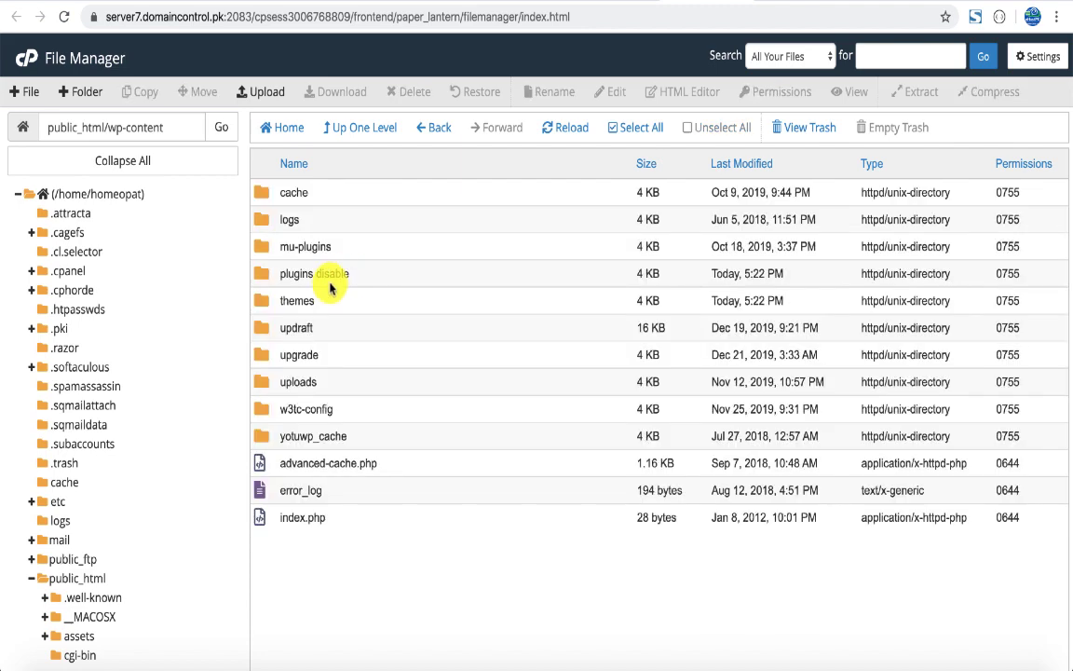
Reload the wp-admin page to test the site with the plugins folder renamed
left_click(778, 3)
right_click(571, 279)
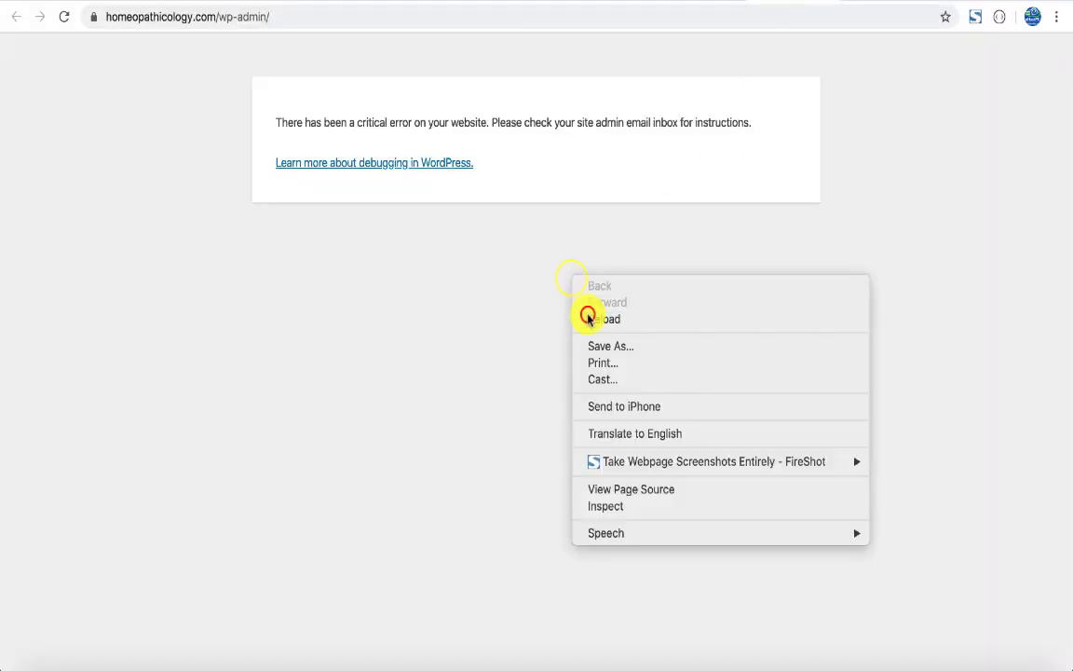
left_click(588, 317)
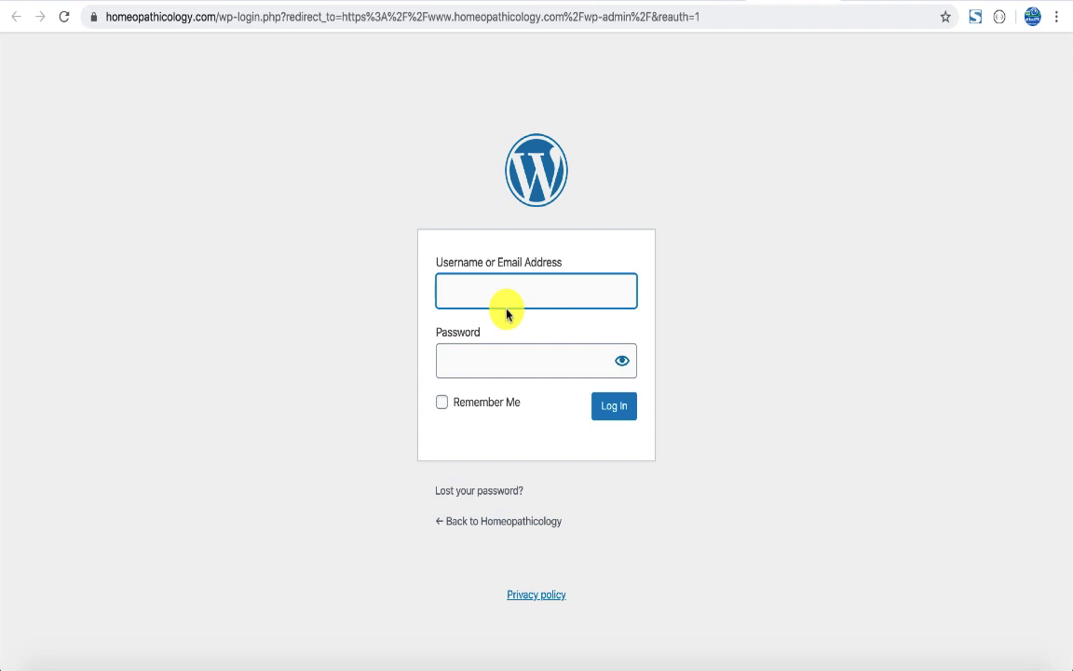
Rename the "plugins disable" folder in wp-content back to "plugins"
left_click(705, 2)
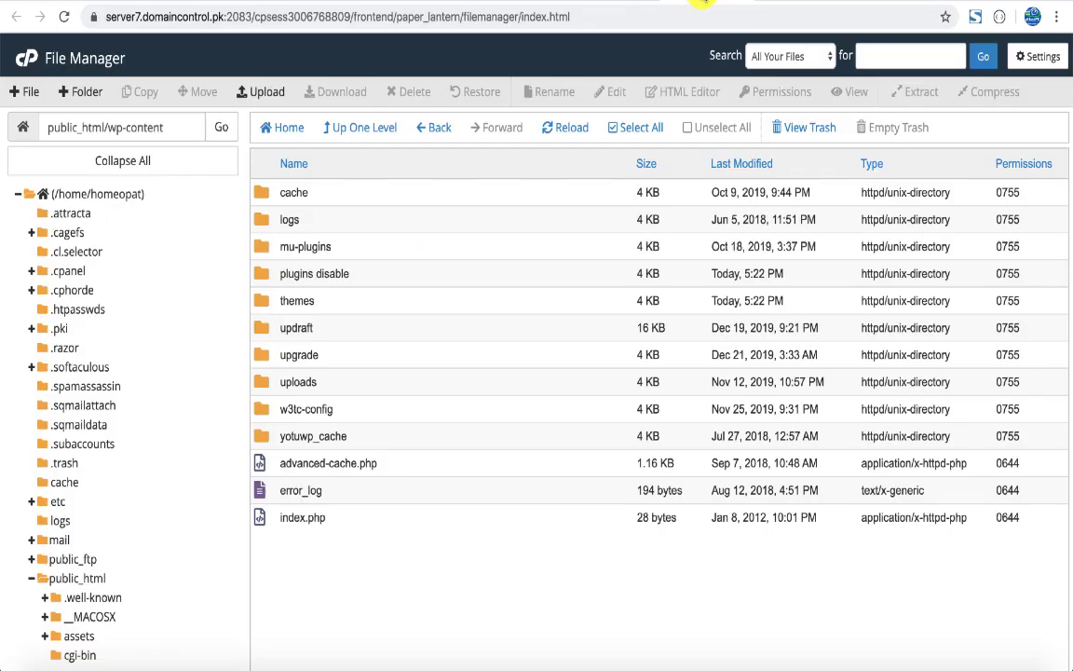
double_click(305, 274)
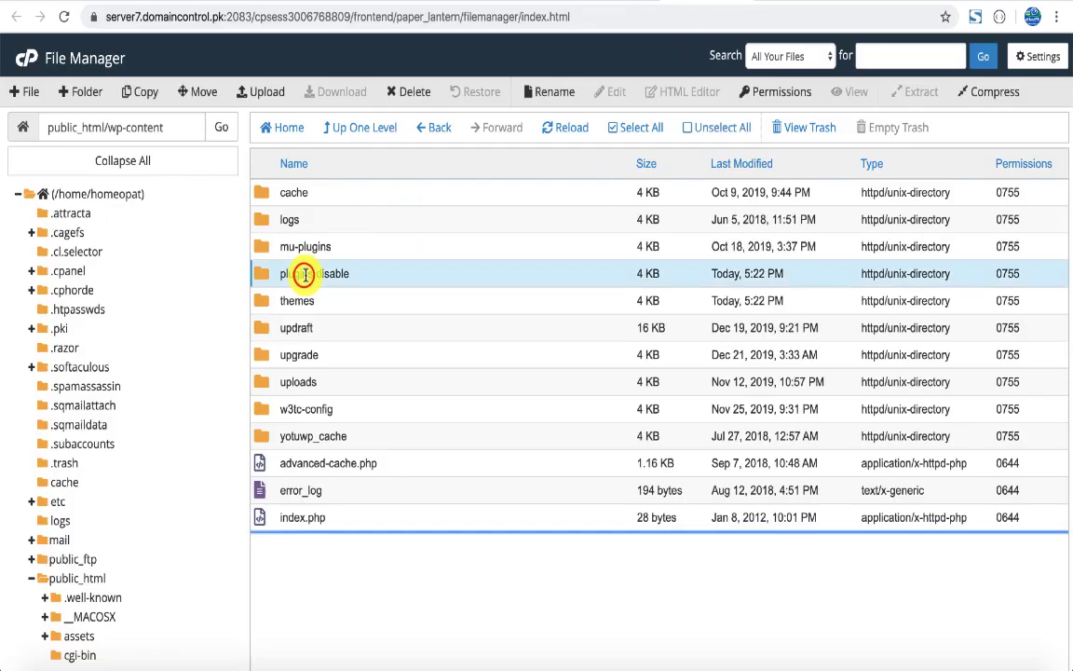
left_click_drag(319, 274, 383, 268)
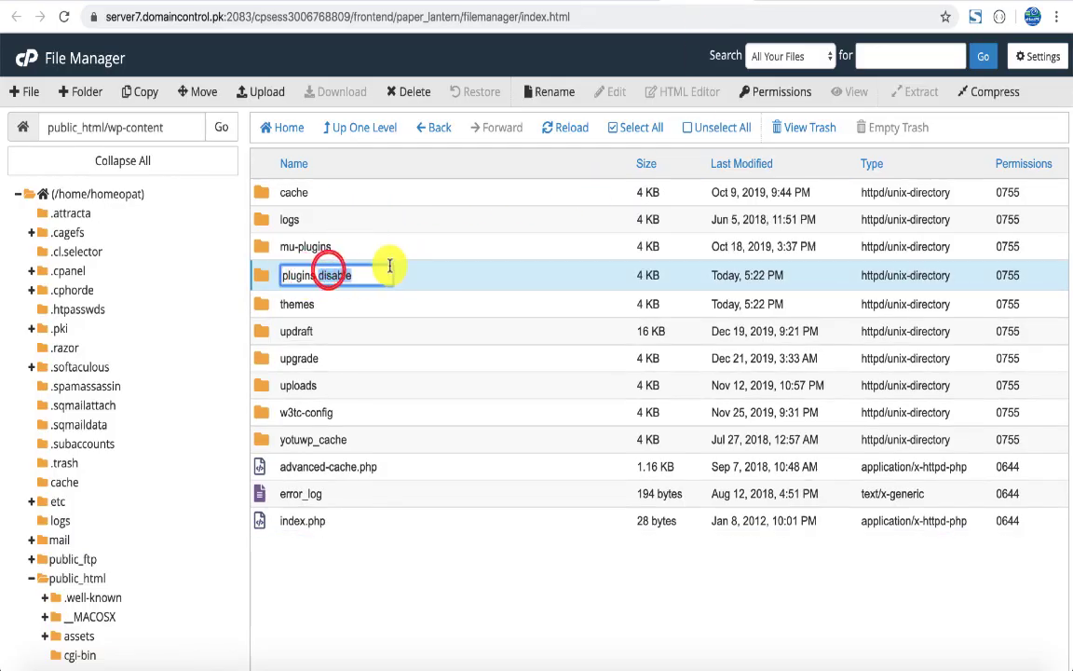
key("BackSpace")
key("Return")
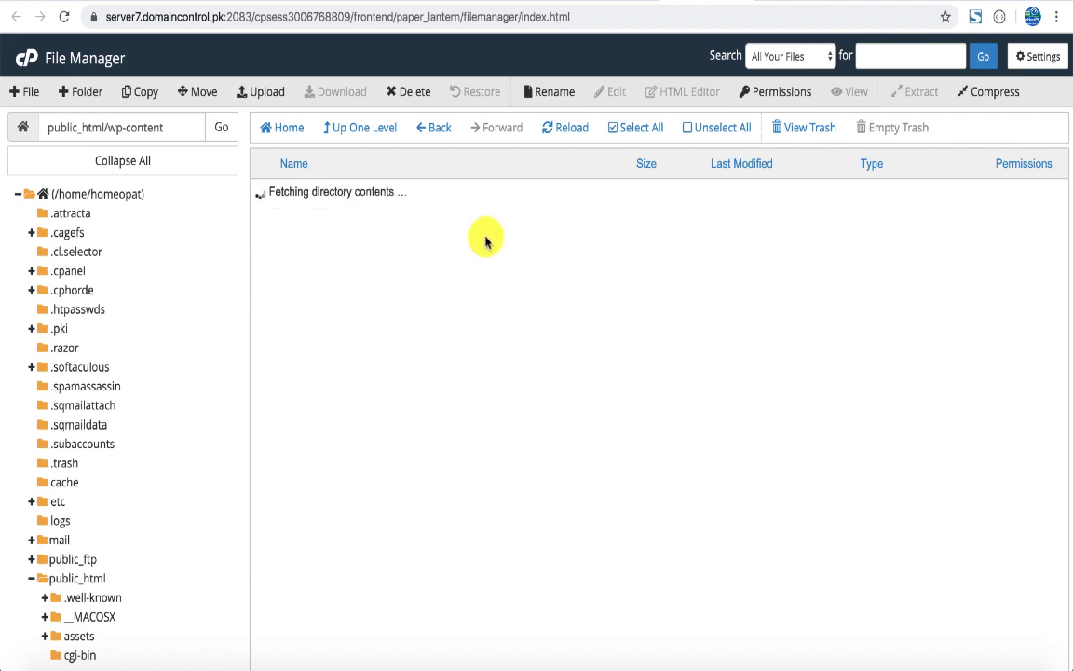
Load the wp-admin page of homeopathicology.com to test the site with the plugins folder name restored
left_click(772, 1)
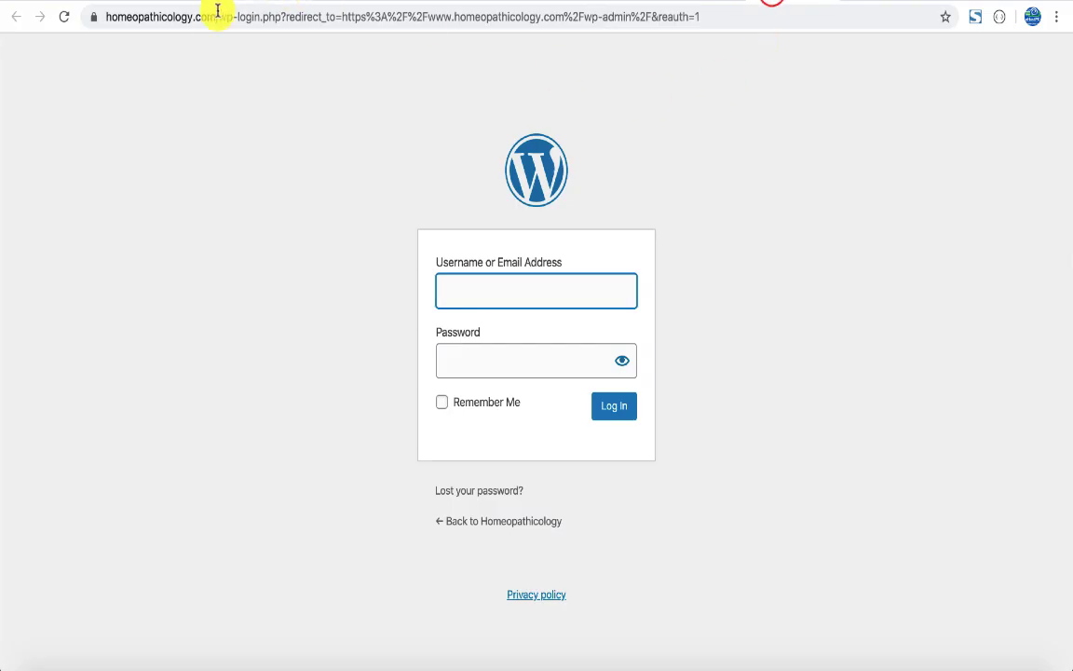
left_click_drag(219, 18, 714, 20)
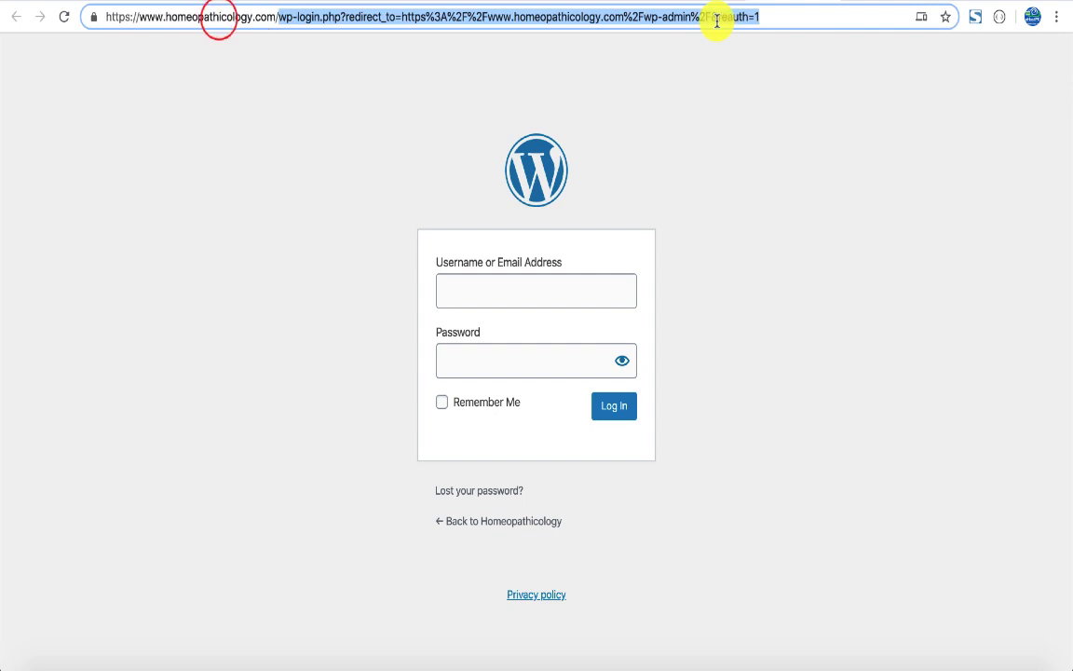
type("wp-admin")
key("Return")
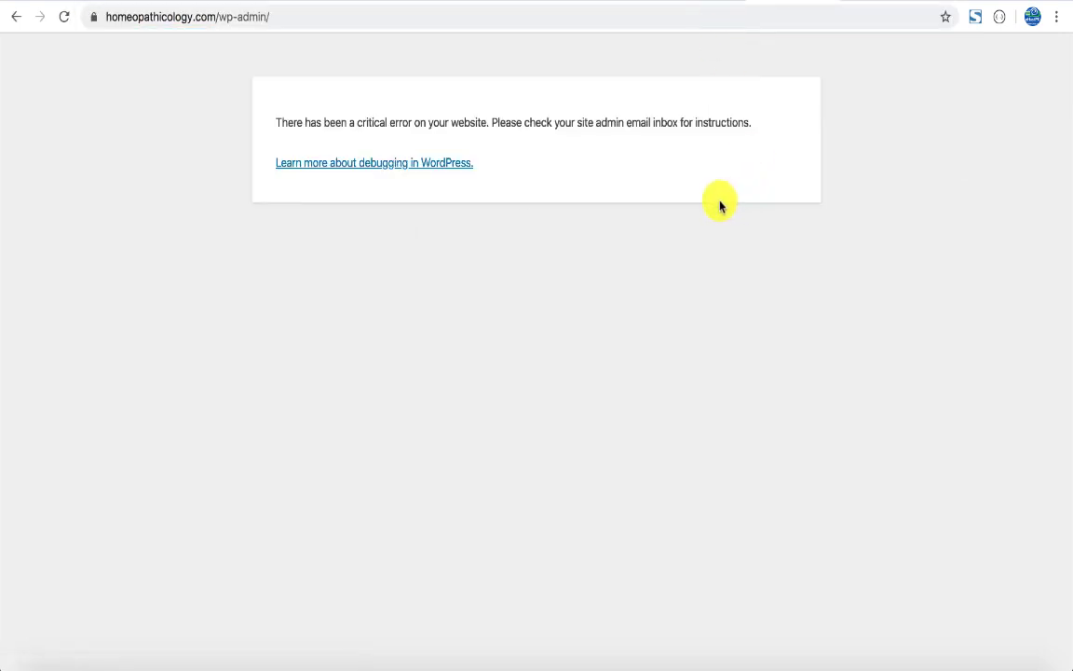
In File Manager, open the plugins folder inside wp-content and create a new folder named "backup" in it
left_click(694, 1)
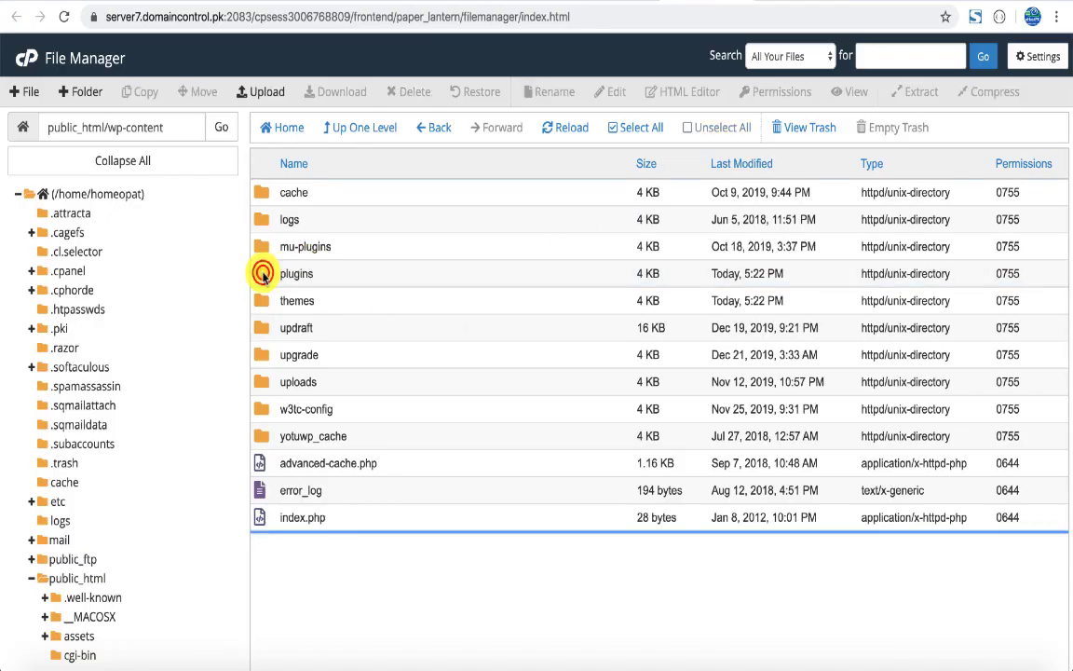
double_click(261, 274)
scroll(383, 258, "down", 2)
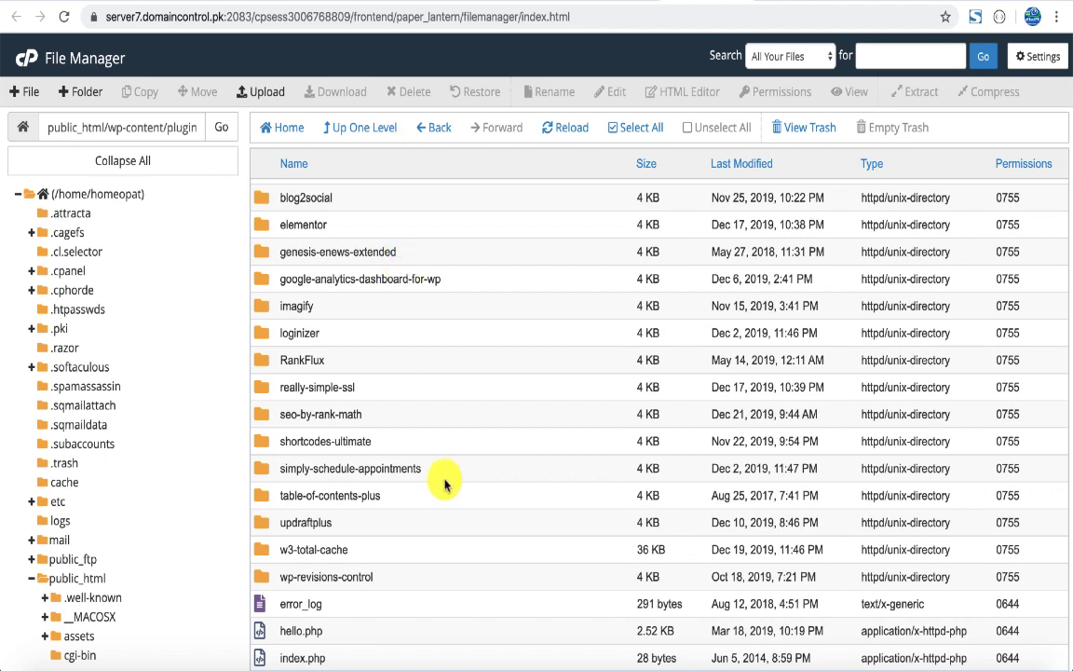
scroll(443, 479, "up", 2)
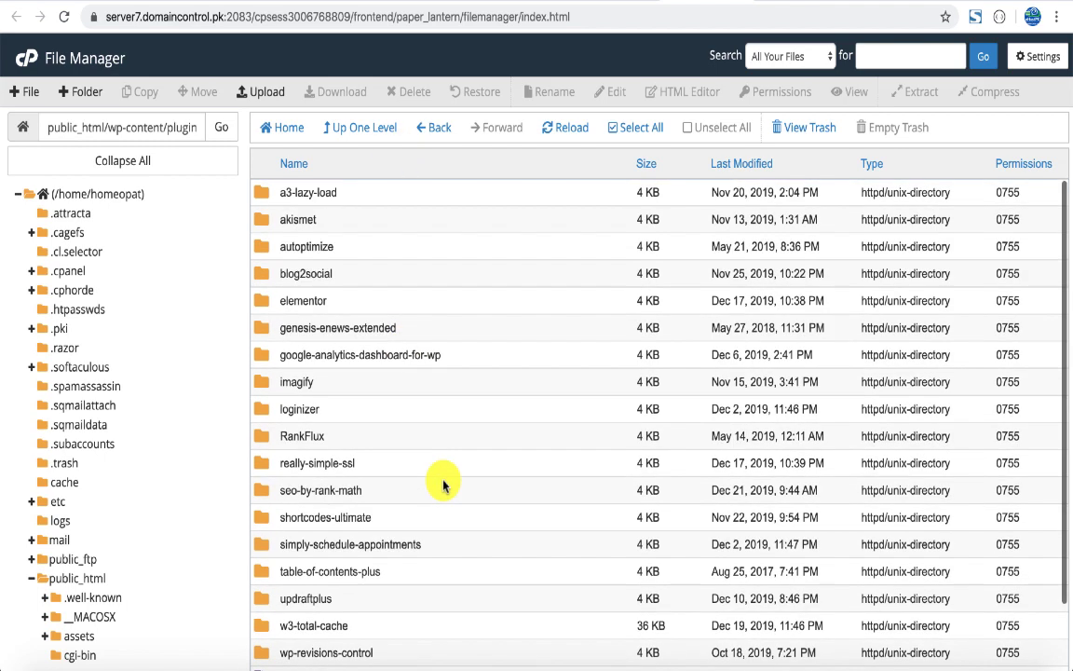
left_click(83, 92)
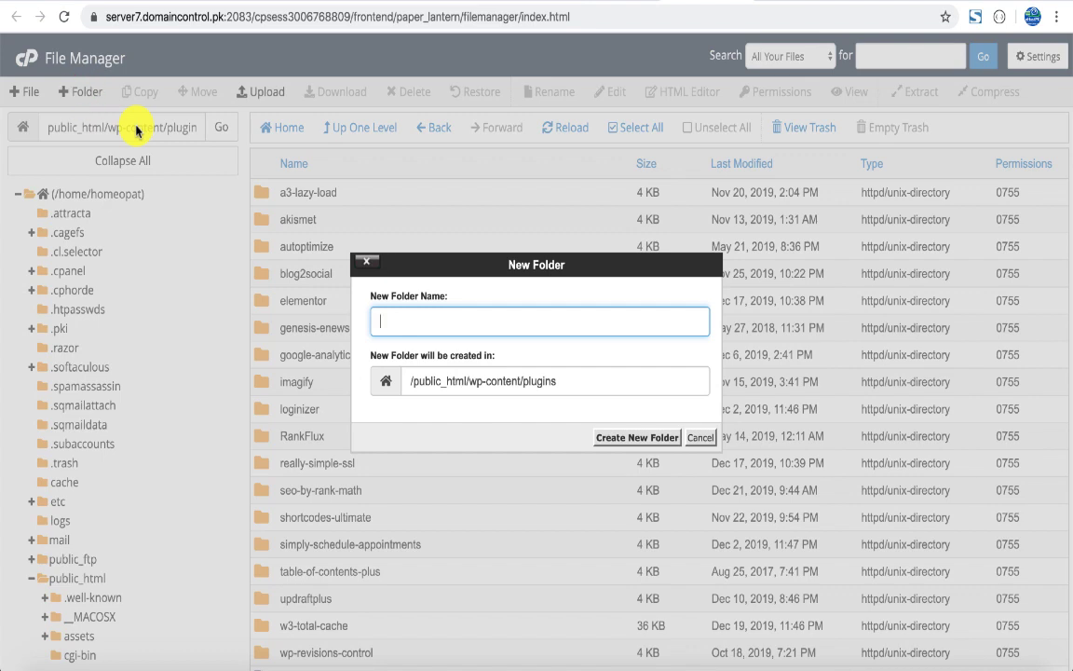
type("backup")
key("Return")
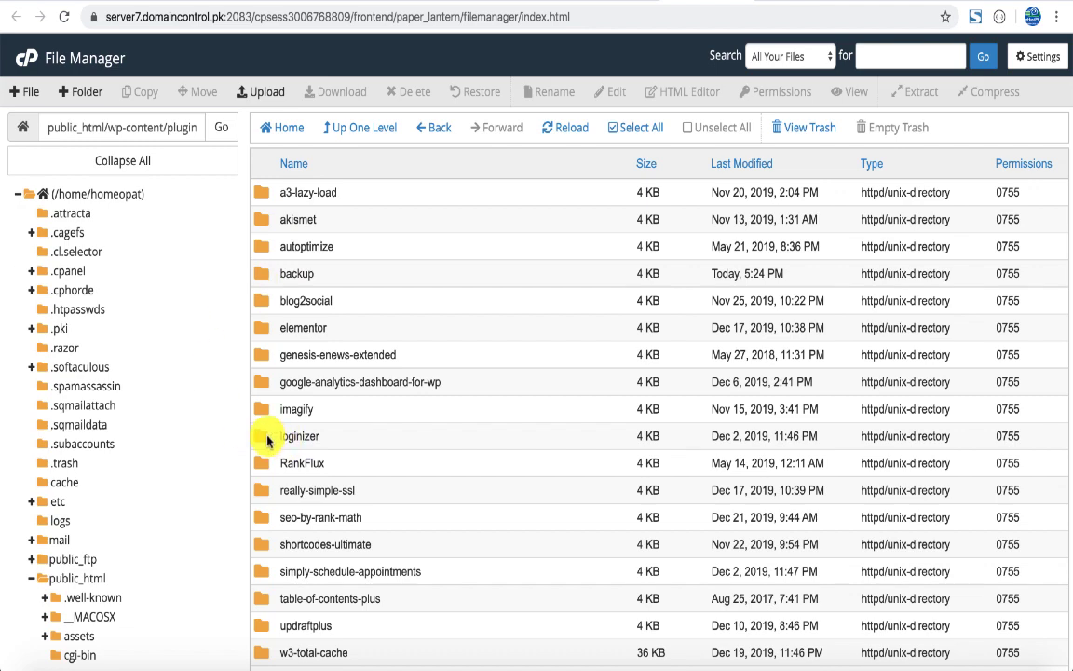
Sort the plugins by last modified, newest first, and move seo-by-rank-math and w3-total-cache into the backup folder
left_click(750, 163)
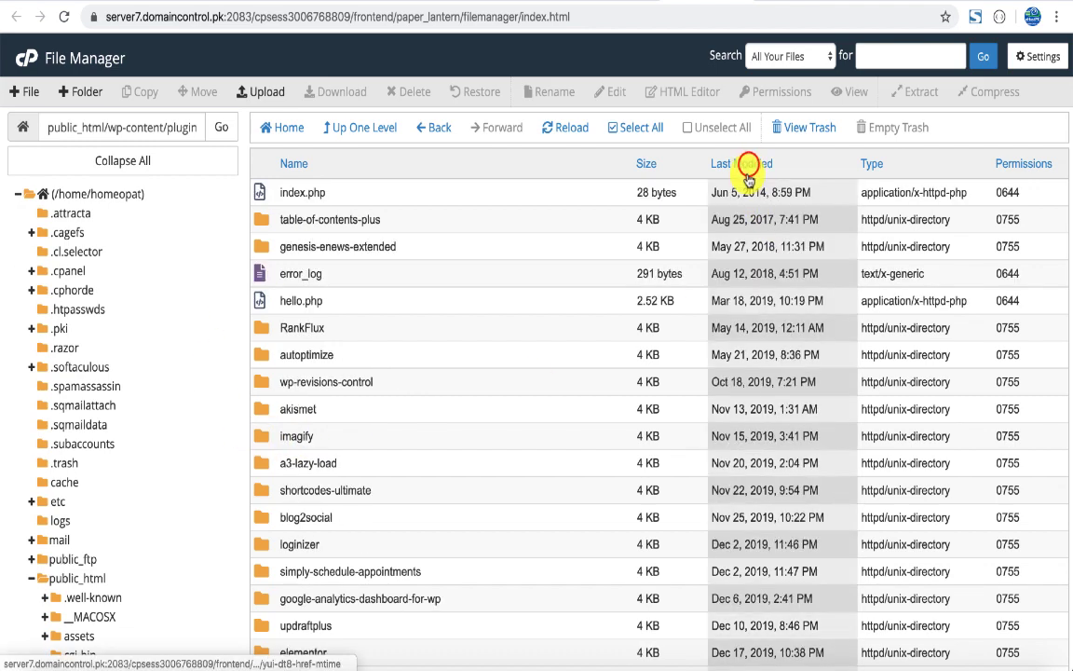
left_click(747, 163)
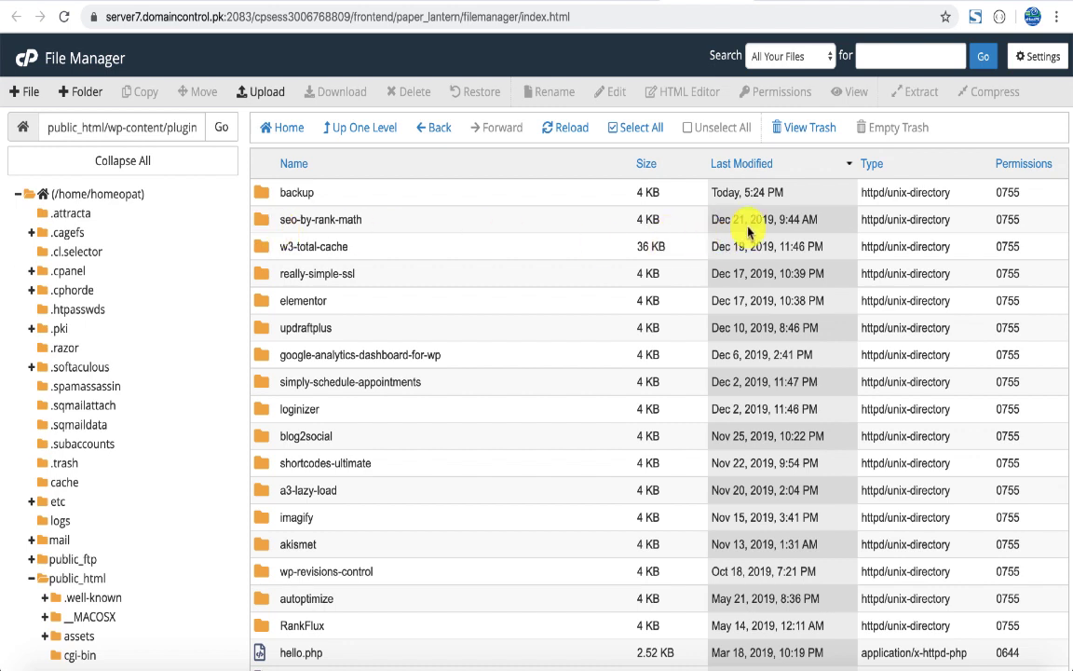
left_click(265, 221)
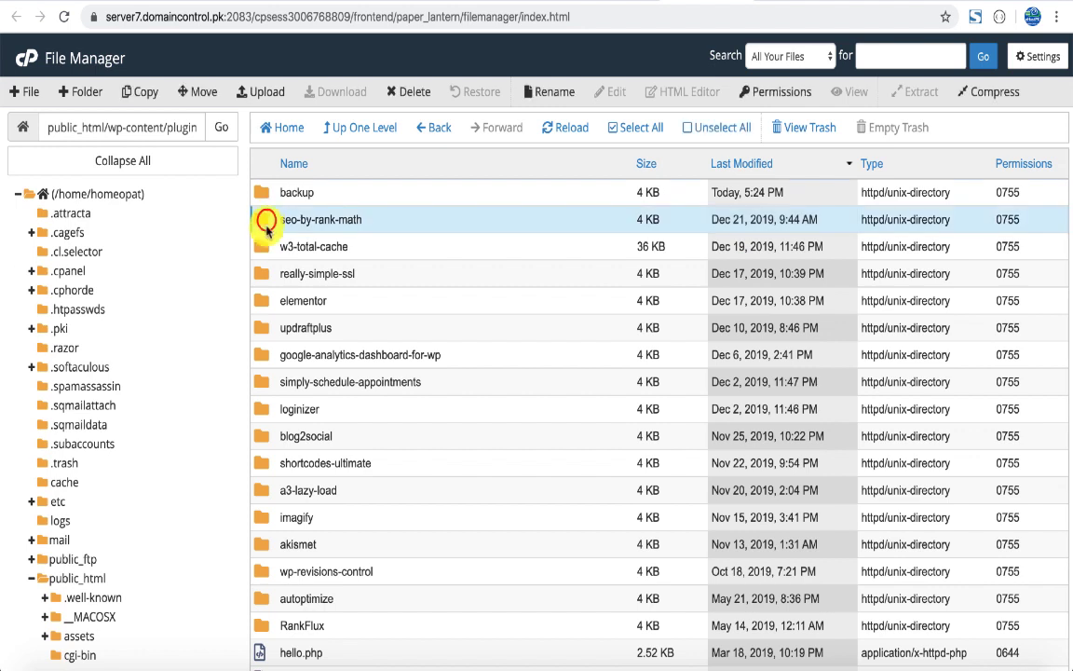
left_click(266, 247, "ctrl")
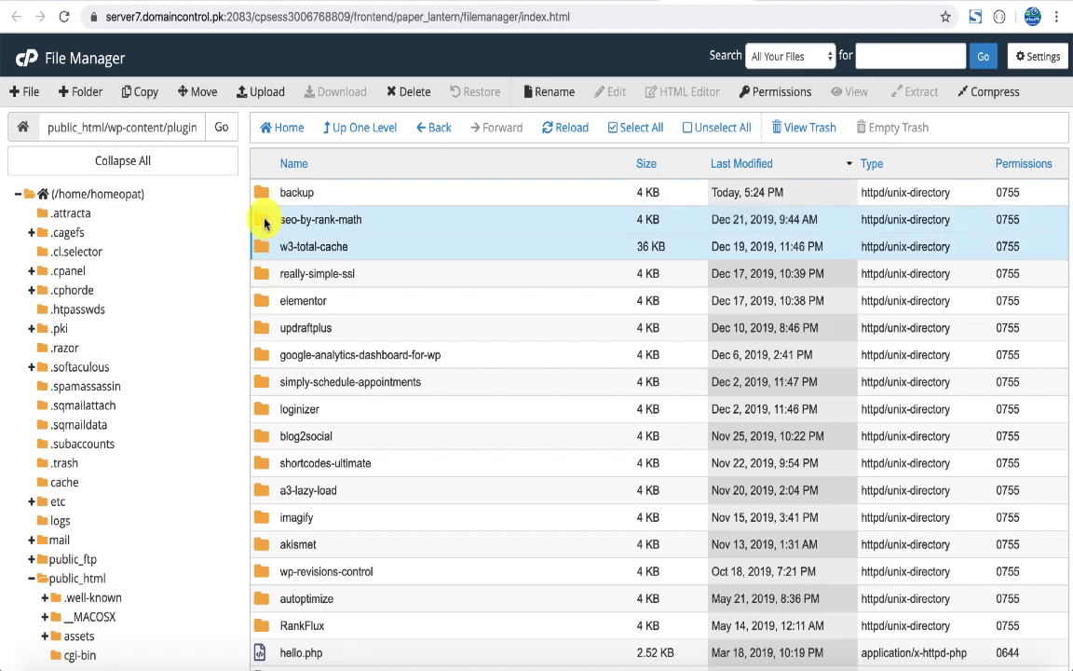
left_click_drag(263, 212, 277, 187)
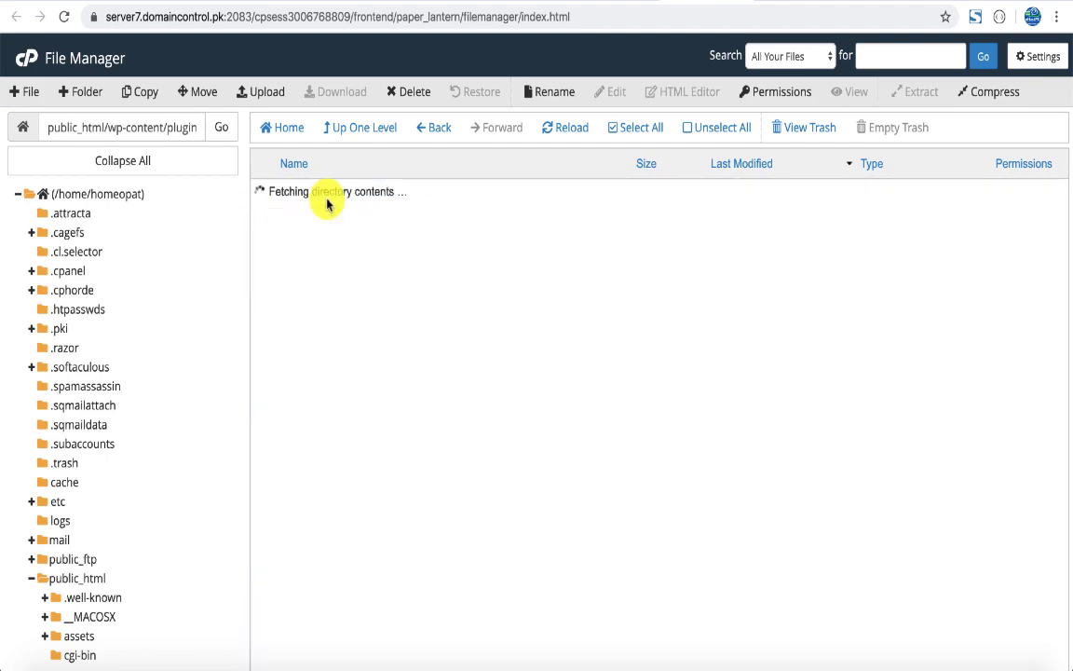
Reload the wp-admin page to test the site with the two most recently modified plugins moved into backup
left_click(780, 1)
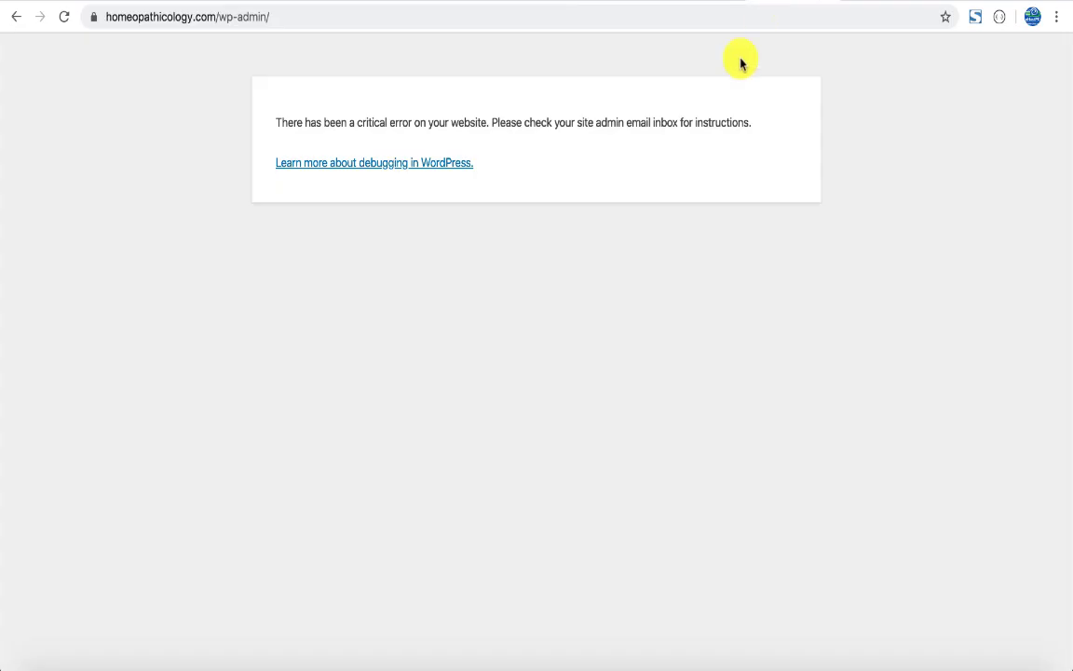
right_click(615, 190)
left_click(641, 209)
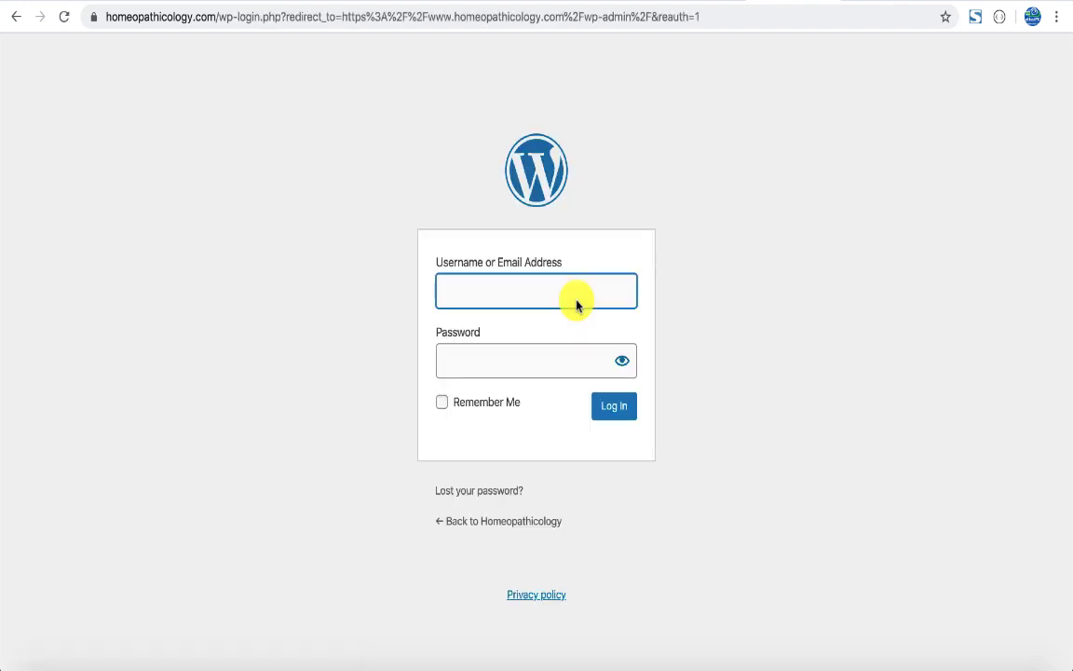
Open the backup folder in File Manager and move w3-total-cache back to /public_html/wp-content/plugins/
left_click(699, 2)
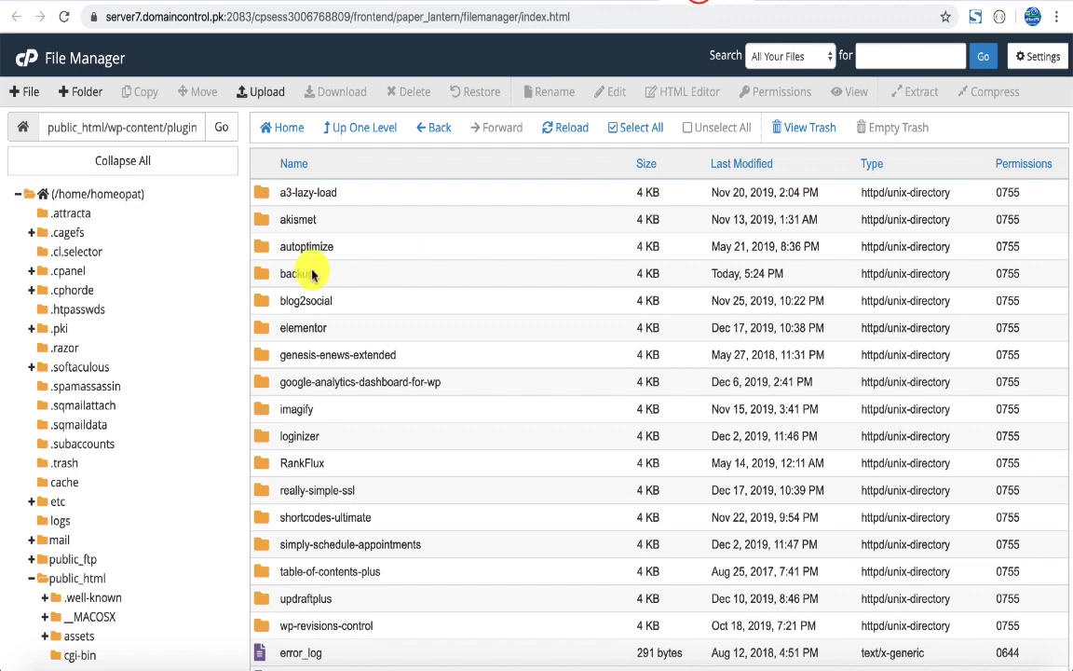
double_click(263, 273)
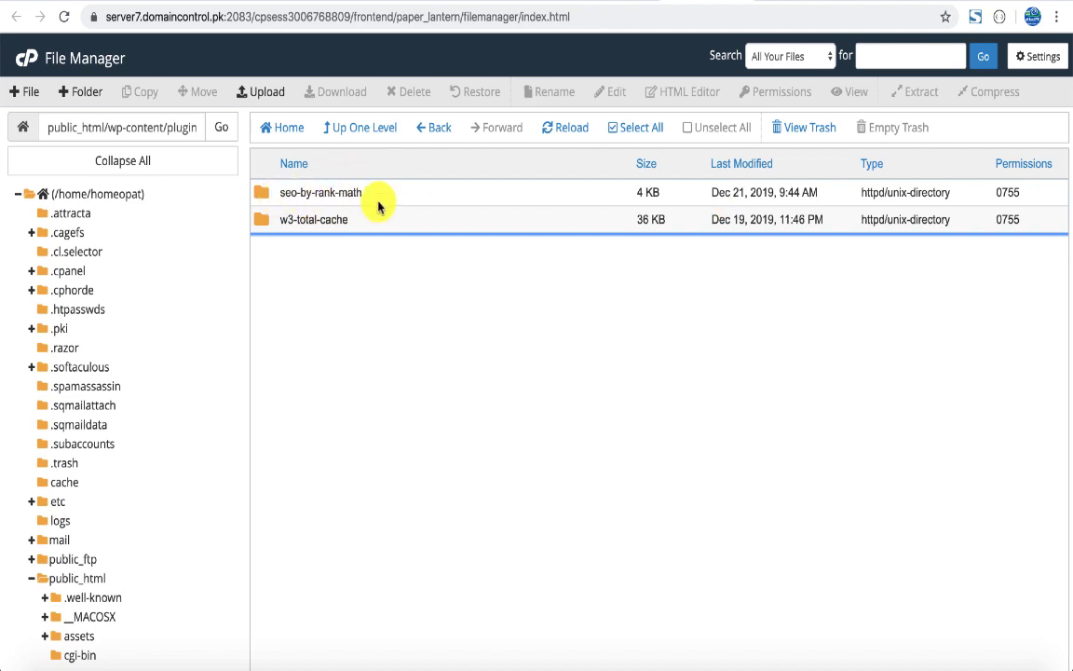
left_click(264, 220)
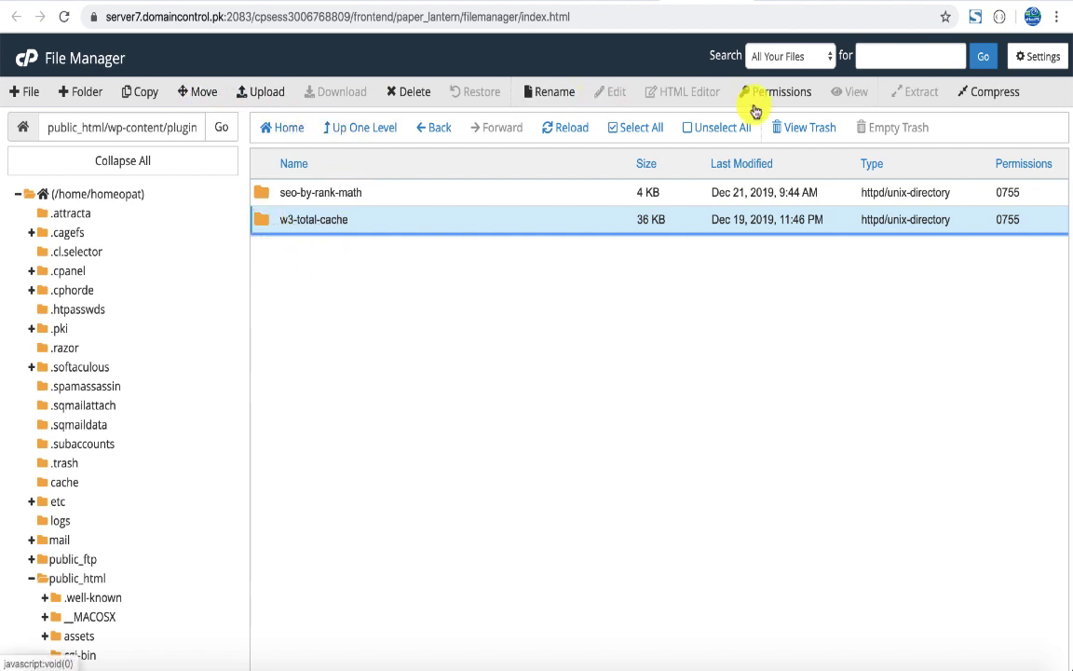
left_click(198, 95)
double_click(575, 373)
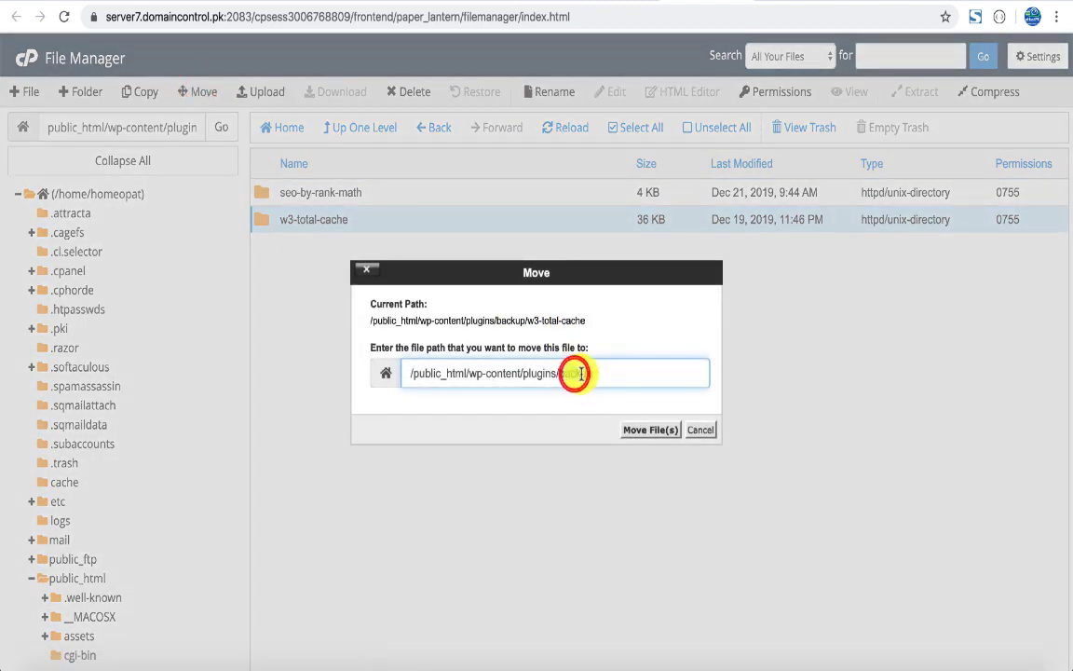
key("BackSpace")
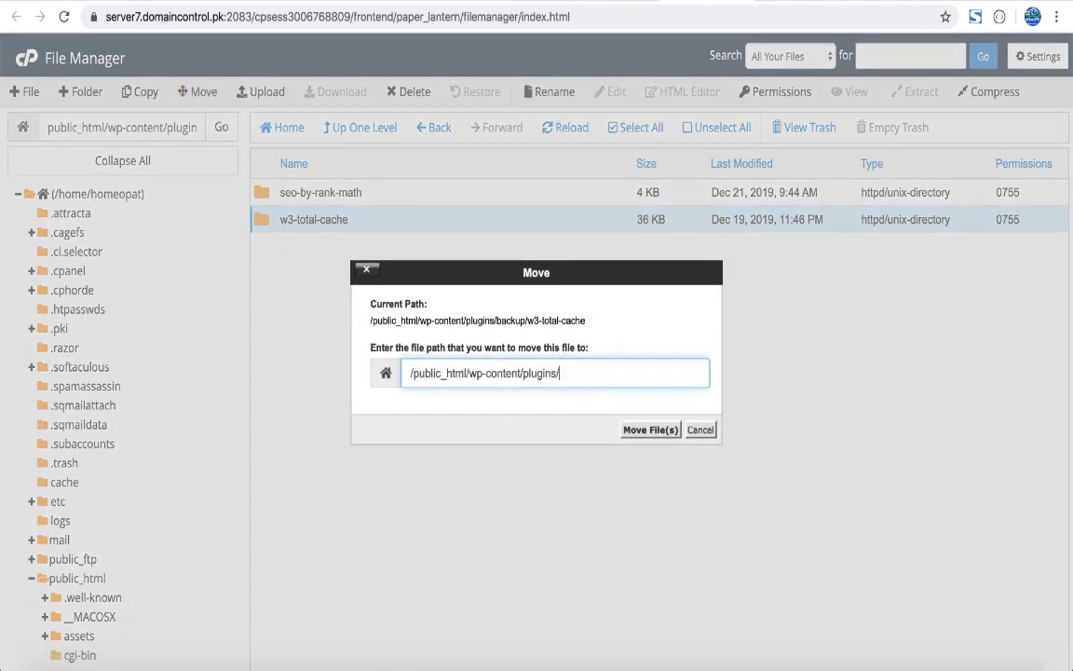
left_click(642, 430)
left_click(544, 419)
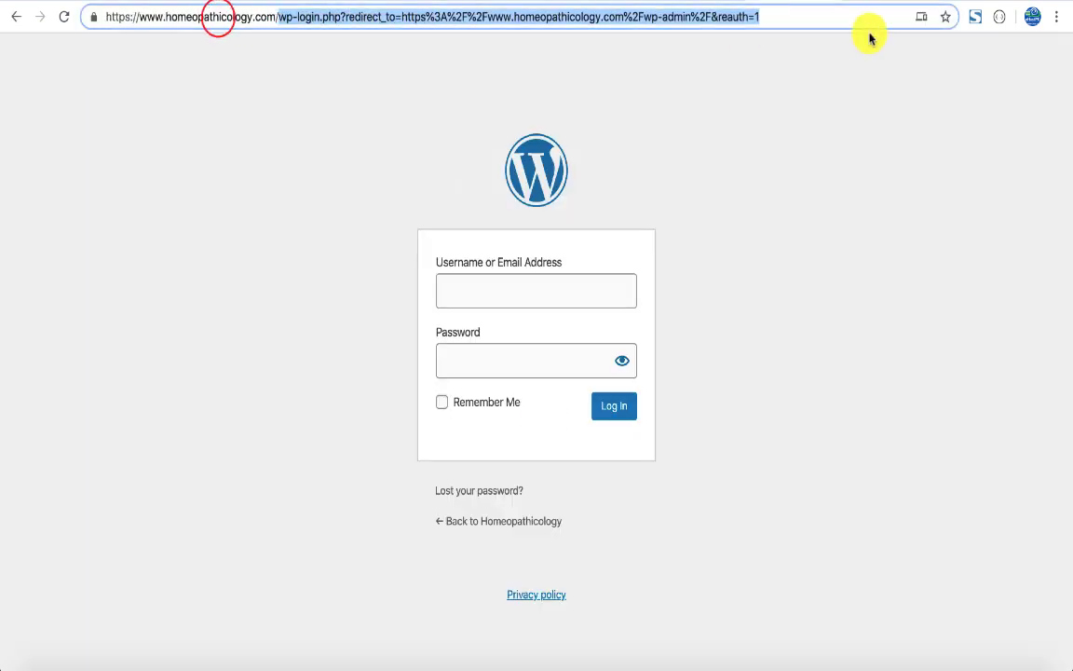
Load the site's wp-admin address to test it with w3-total-cache restored, and return to File Manager
type("wp-admin")
key("Return")
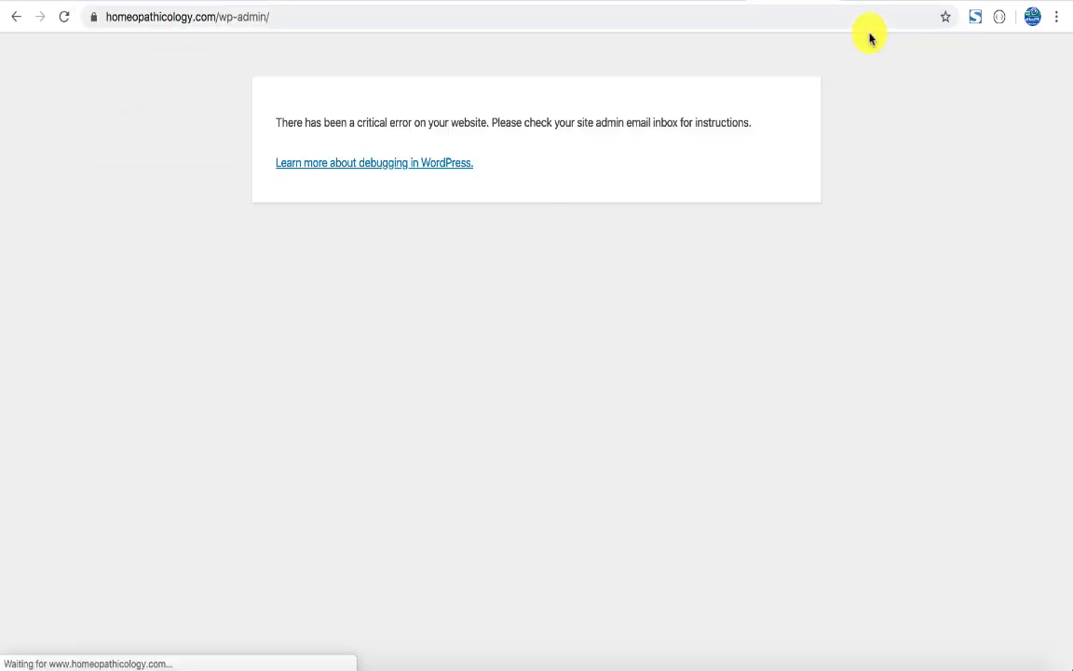
left_click(805, 192)
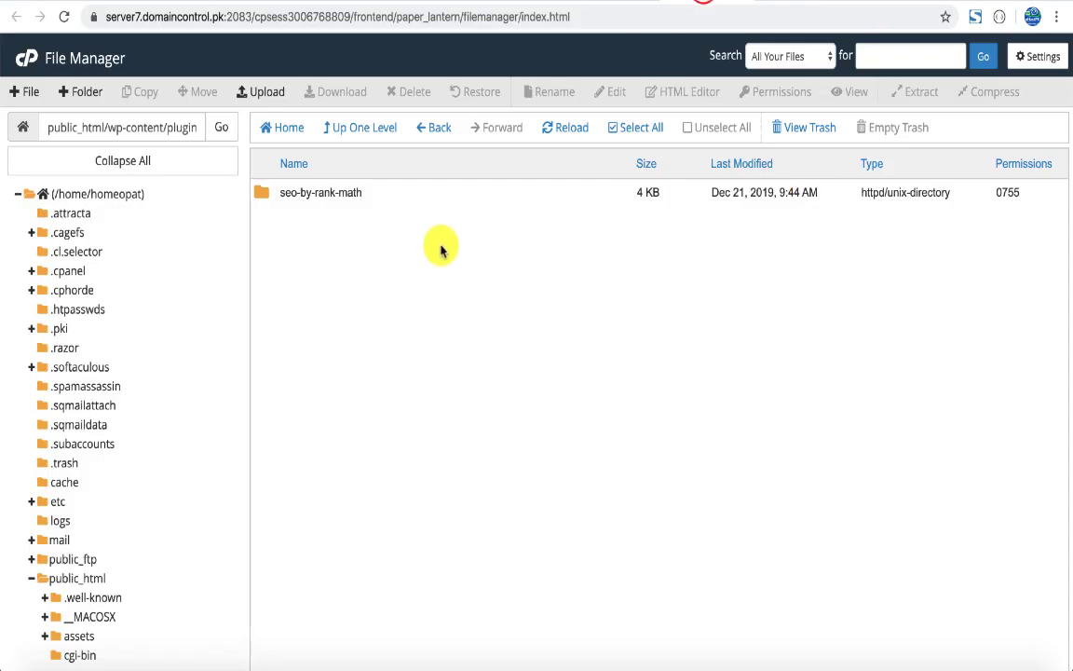
Move seo-by-rank-math out of the backup folder back to /public_html/wp-content/plugins
left_click(262, 192)
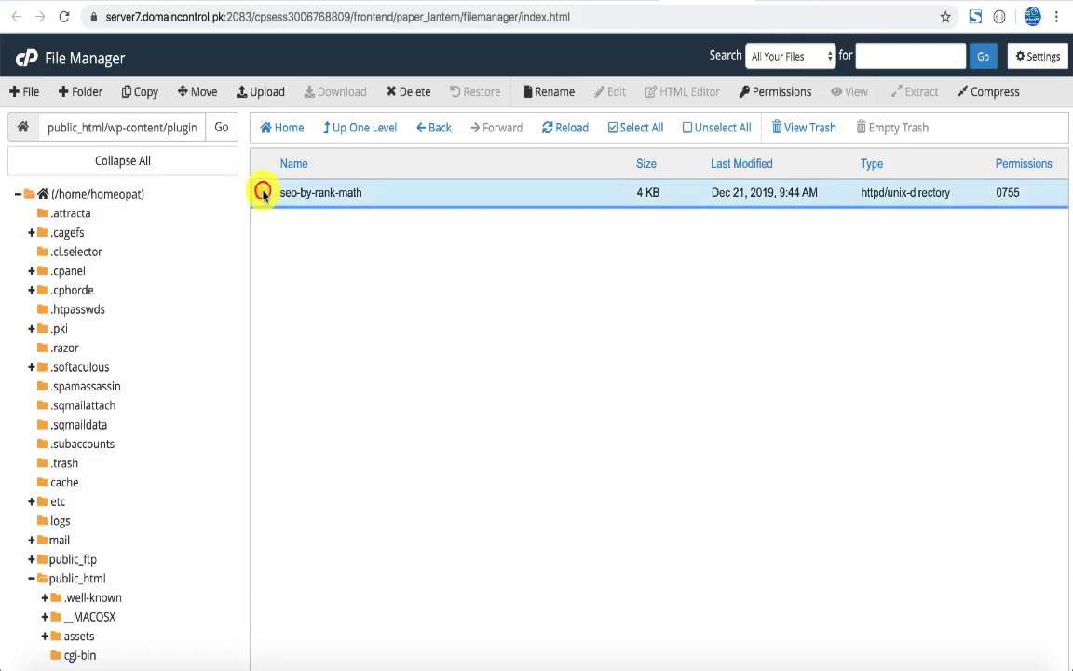
left_click(203, 91)
double_click(574, 372)
key("BackSpace")
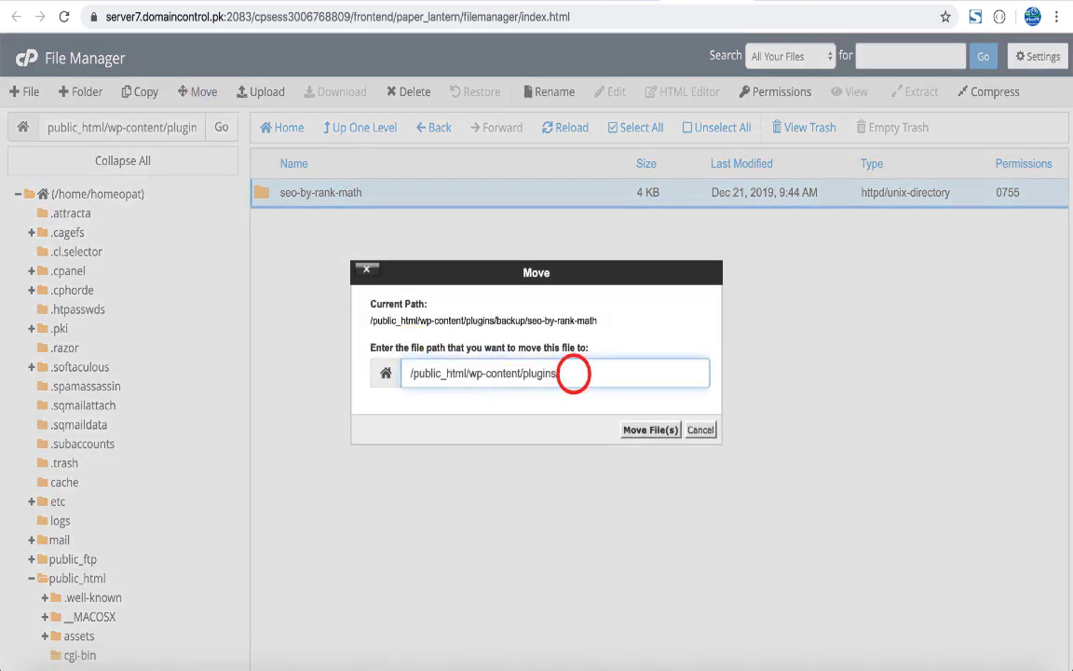
left_click(658, 430)
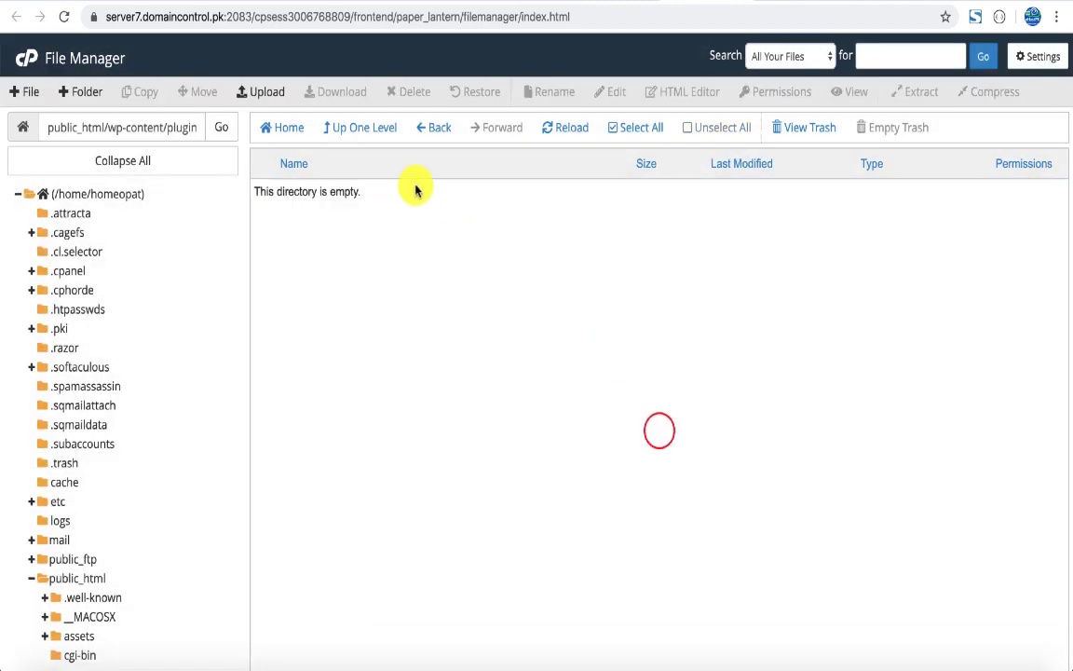
Return to the plugins folder, sort it by last modified, newest first, and move w3-total-cache into the backup folder
left_click(368, 128)
left_click(751, 165)
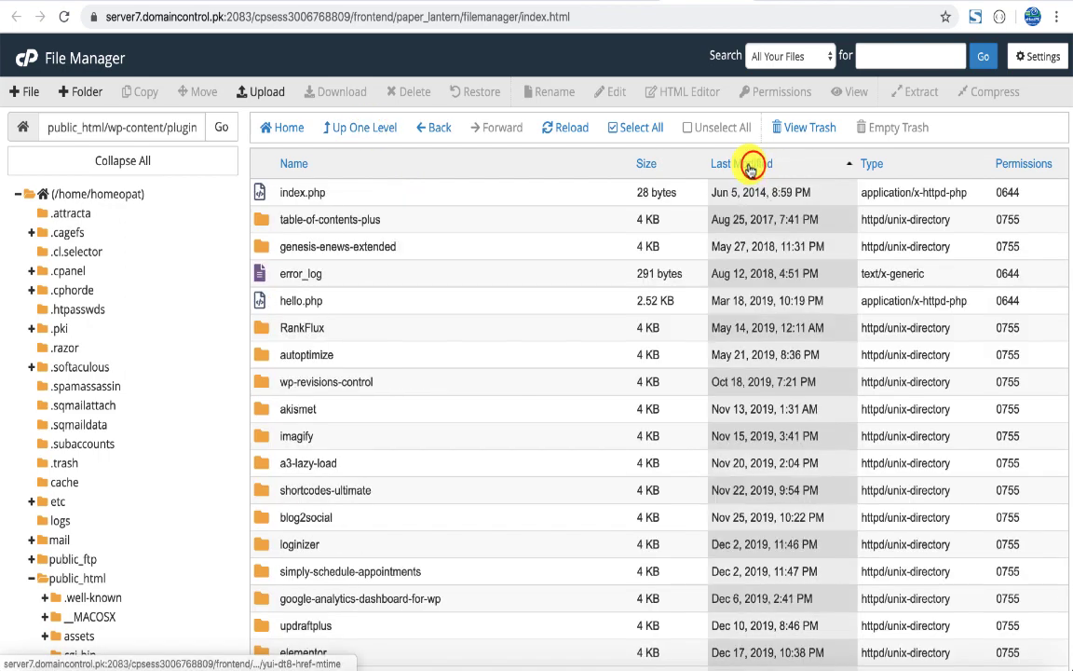
left_click(751, 165)
left_click(265, 248)
left_click_drag(265, 248, 265, 195)
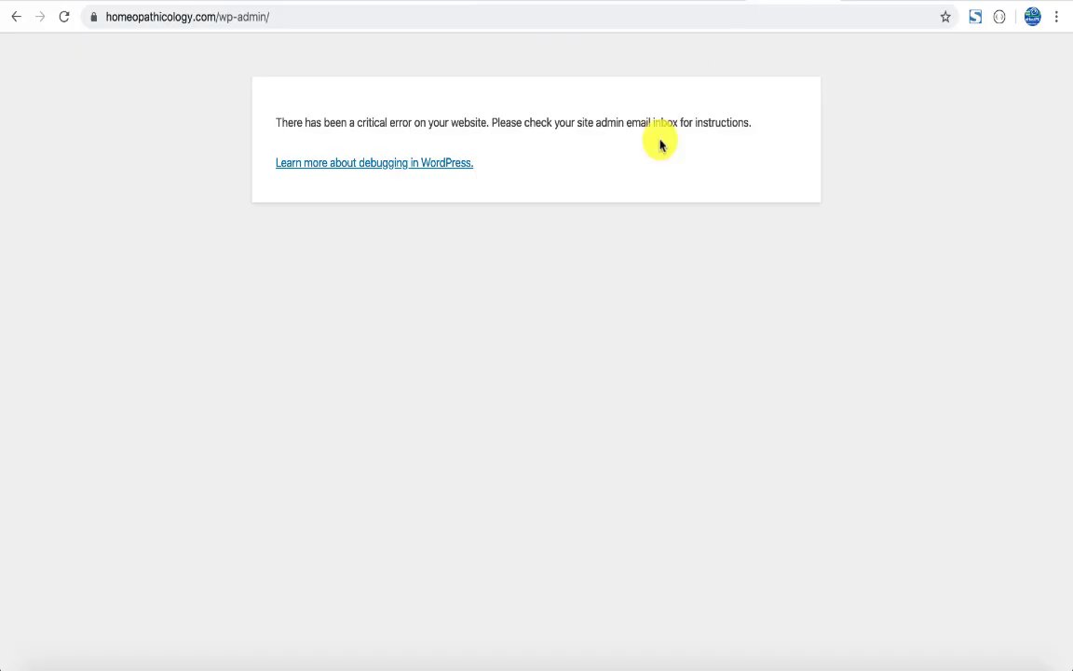
Reload the wp-admin page to test the site with only w3-total-cache moved into backup
right_click(570, 233)
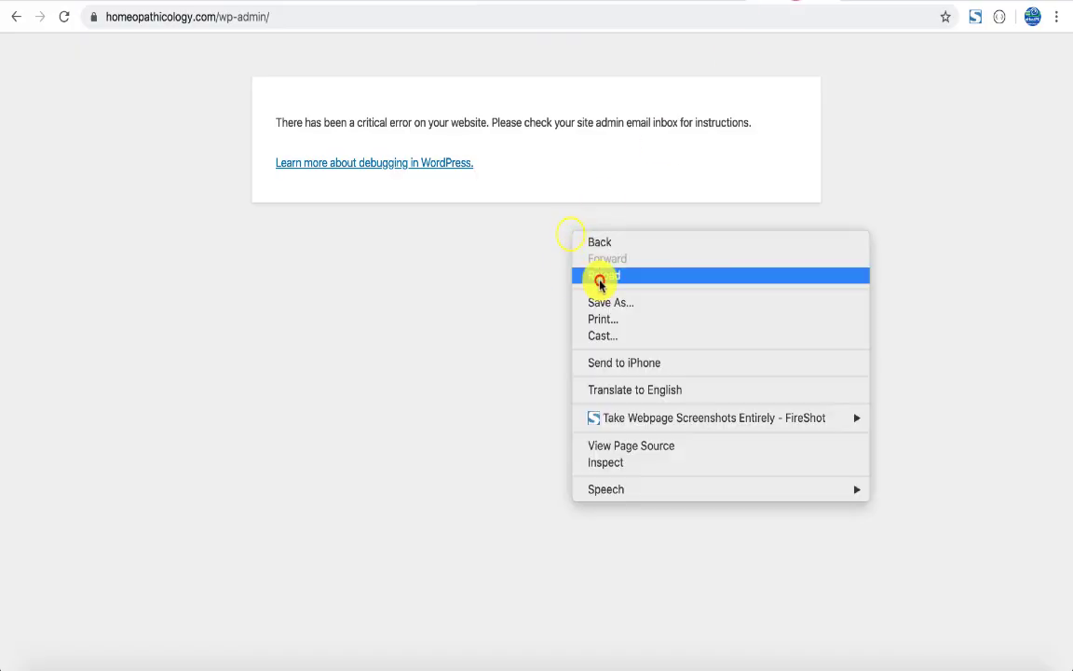
left_click(599, 277)
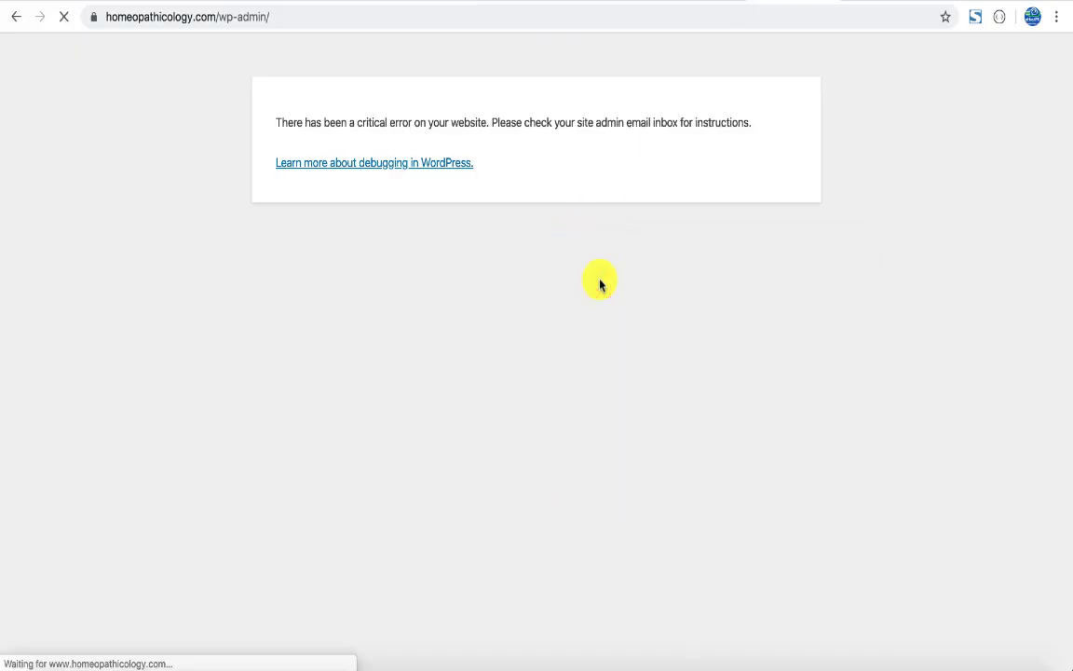